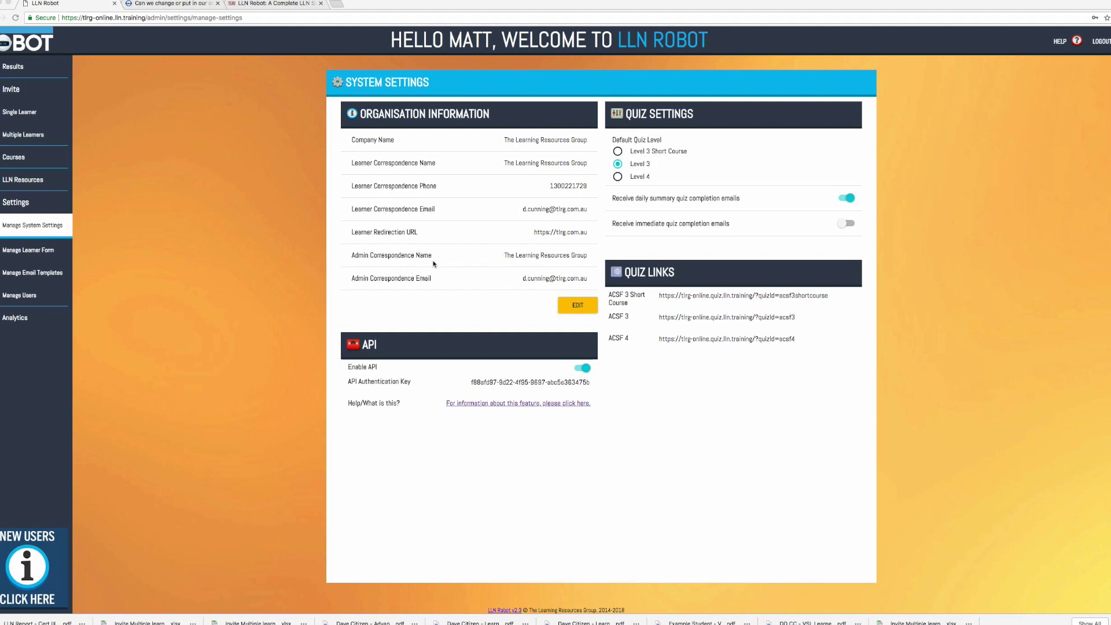
left_click(578, 308)
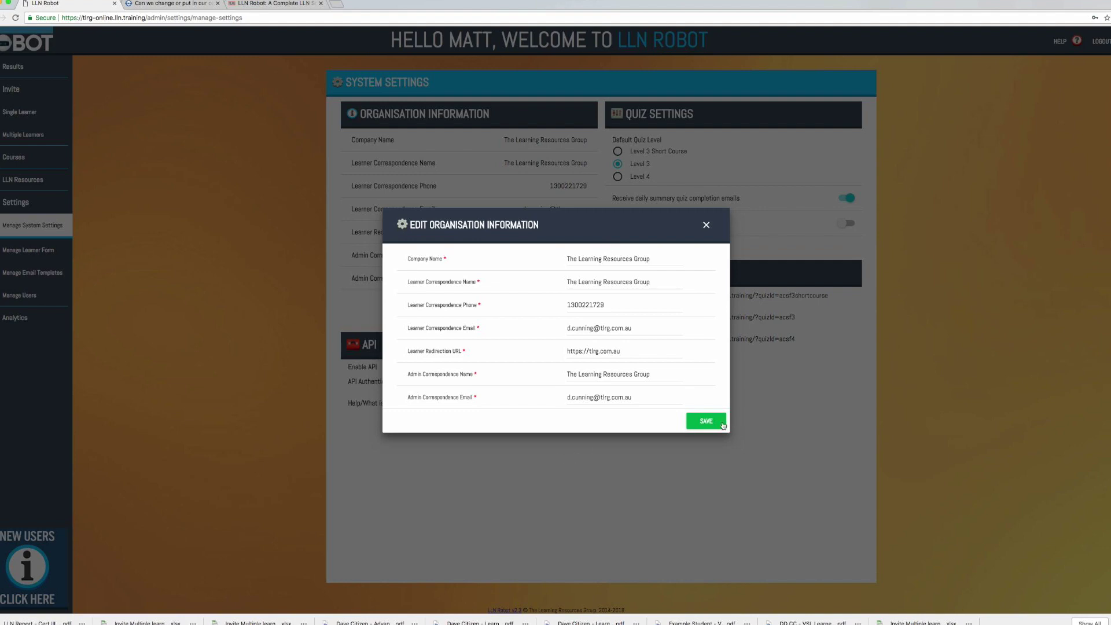
left_click(706, 225)
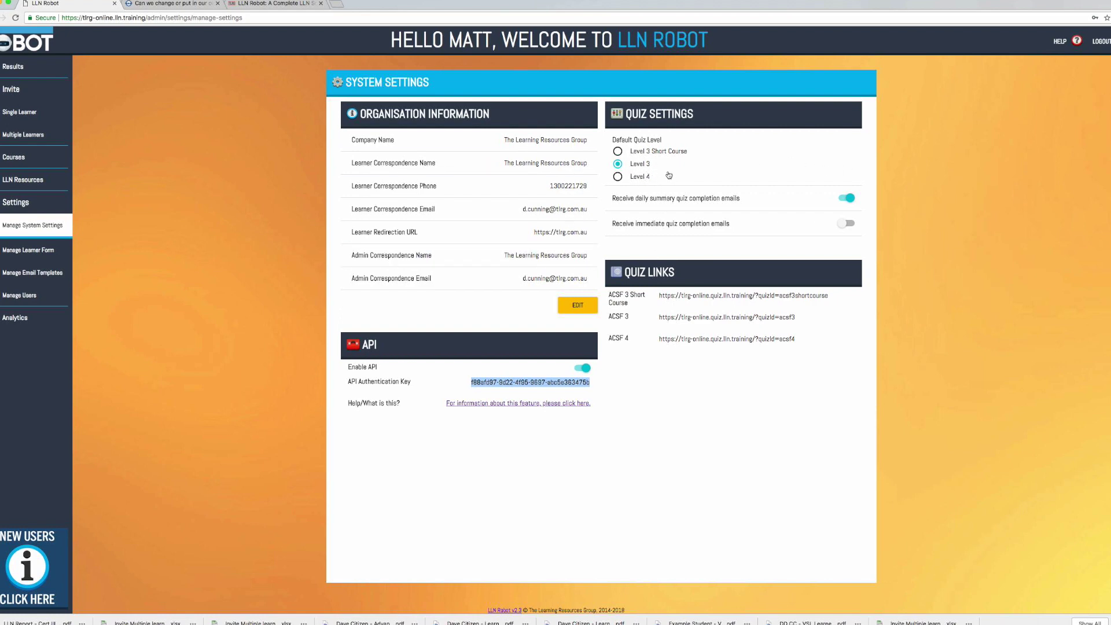
left_click(854, 201)
left_click(855, 202)
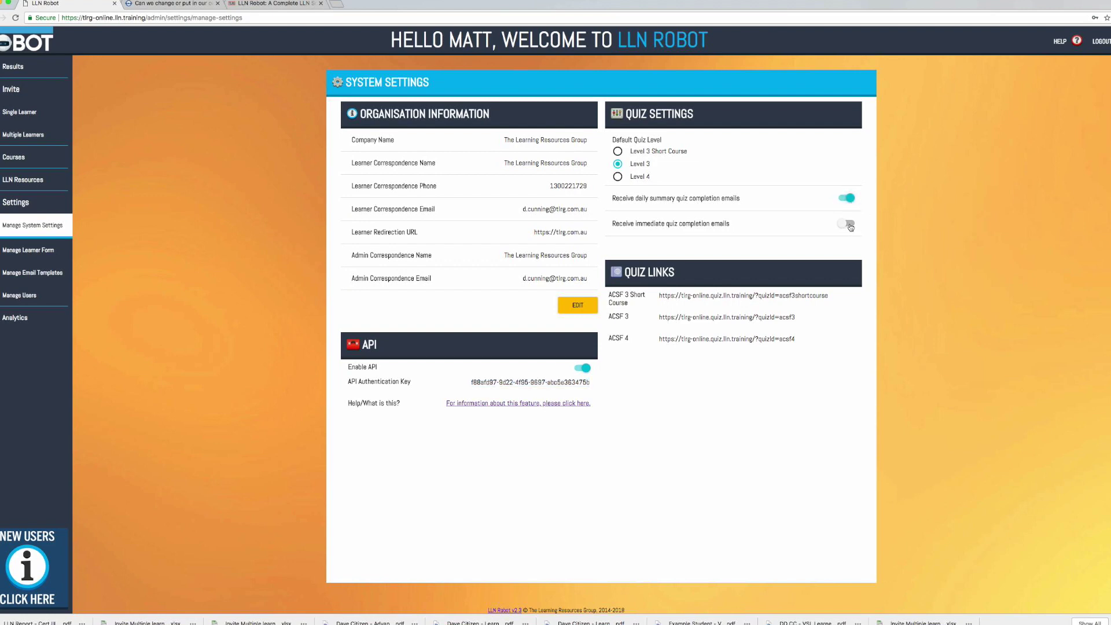
left_click(851, 229)
left_click(850, 227)
Step: Turn the API off and back on, then copy the API authentication key to the clipboard
left_click(586, 369)
left_click(582, 370)
left_click_drag(466, 386, 628, 380)
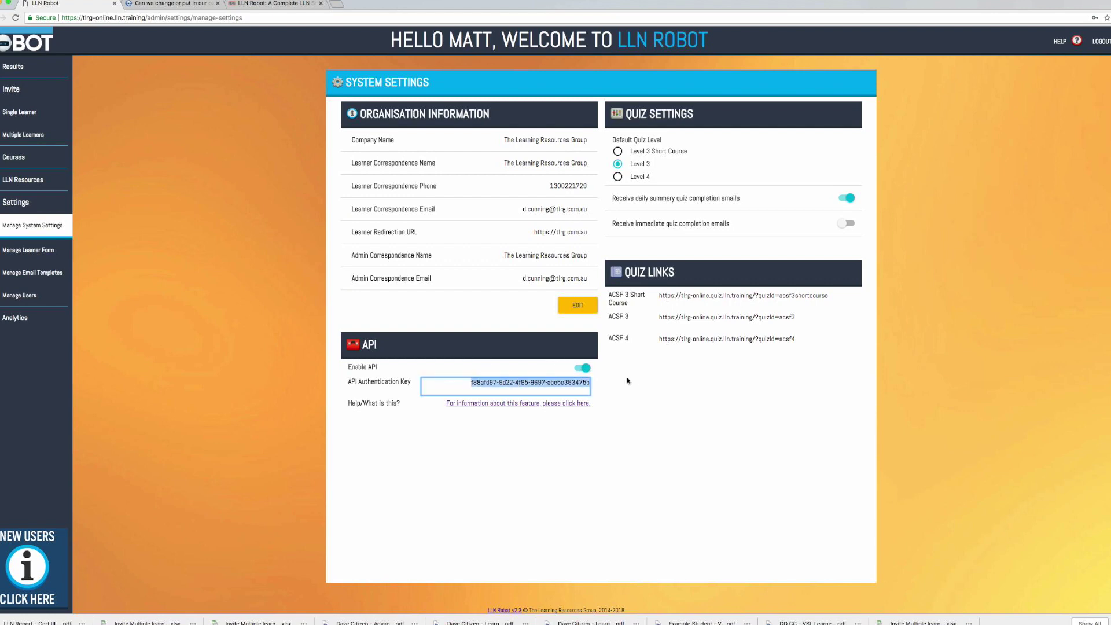
left_click(583, 390)
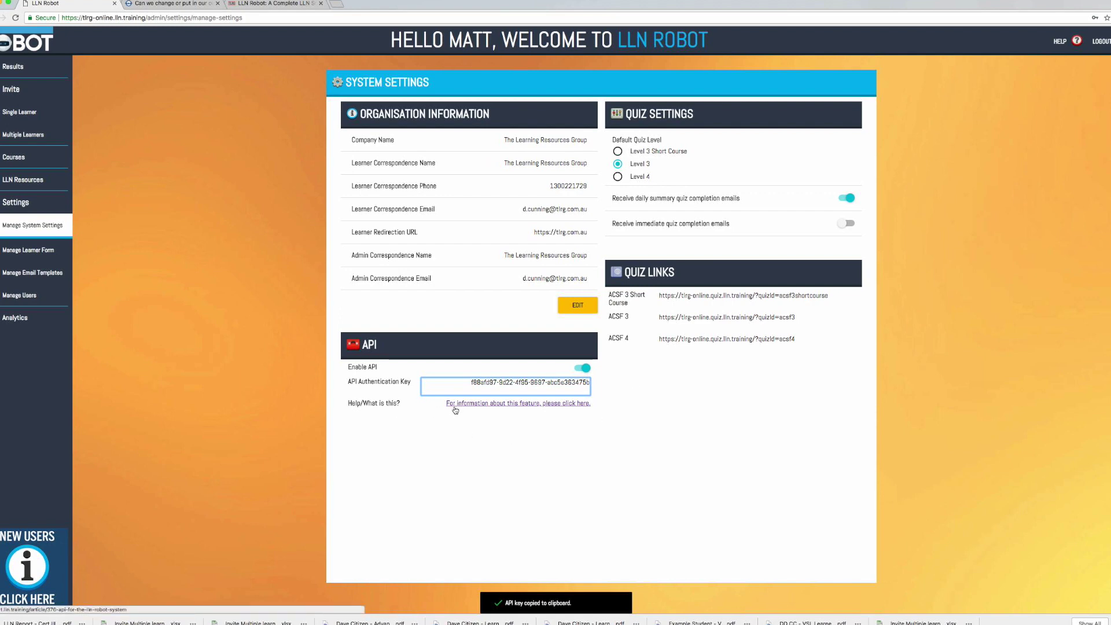
Step: Read through the 'API for the LLN Robot System' help article, then return to the LLN Robot settings tab
left_click(570, 409)
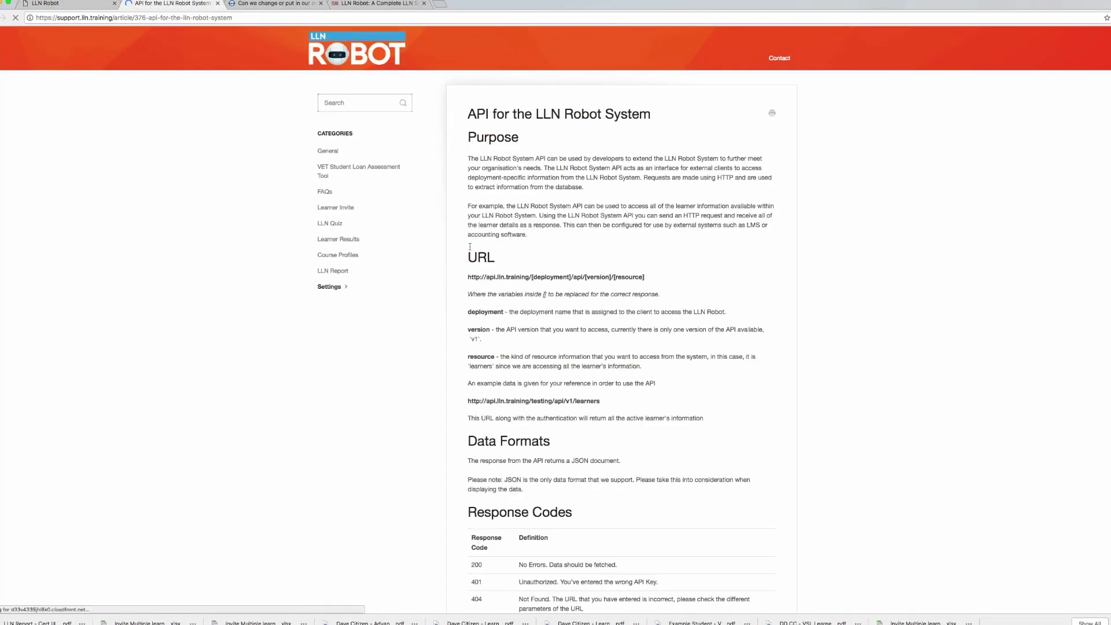
scroll(559, 218, "down", 4)
scroll(560, 219, "down", 10)
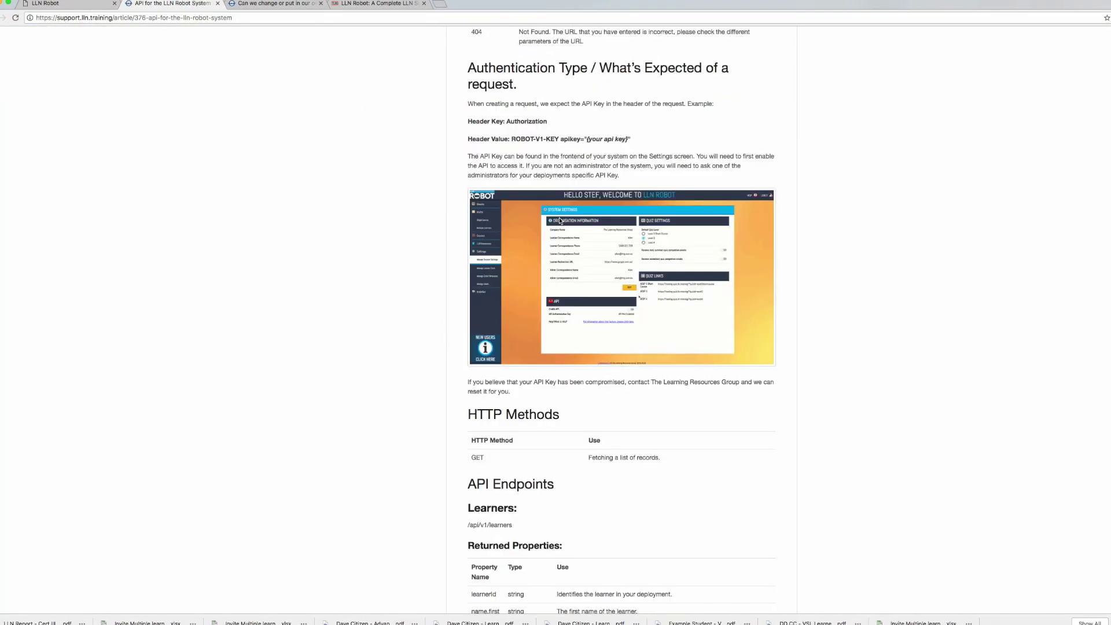
scroll(559, 221, "up", 15)
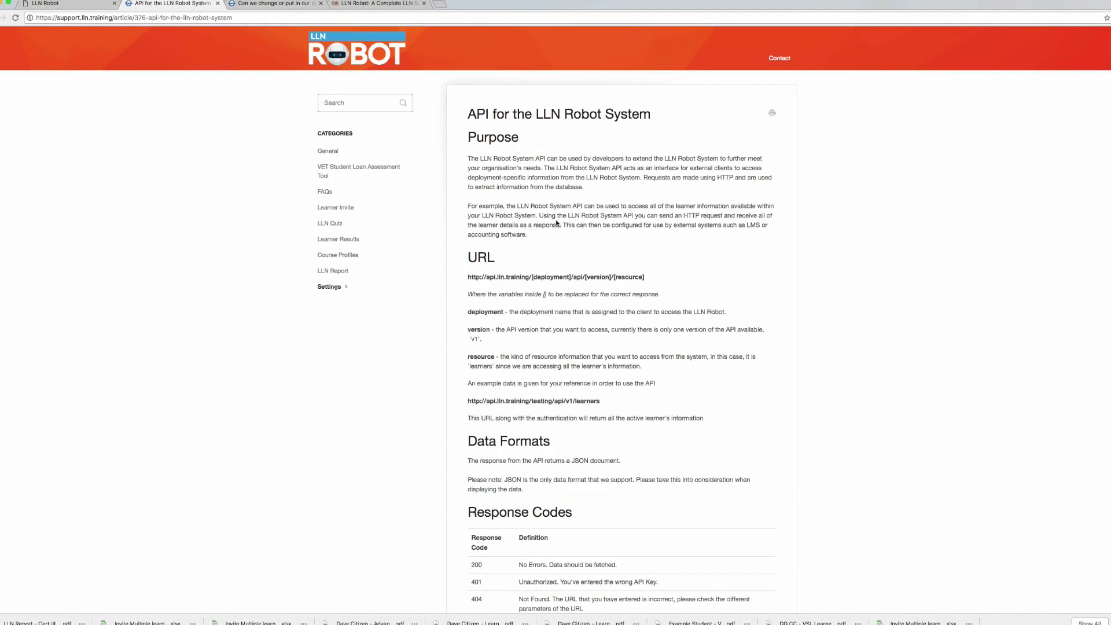
left_click(59, 8)
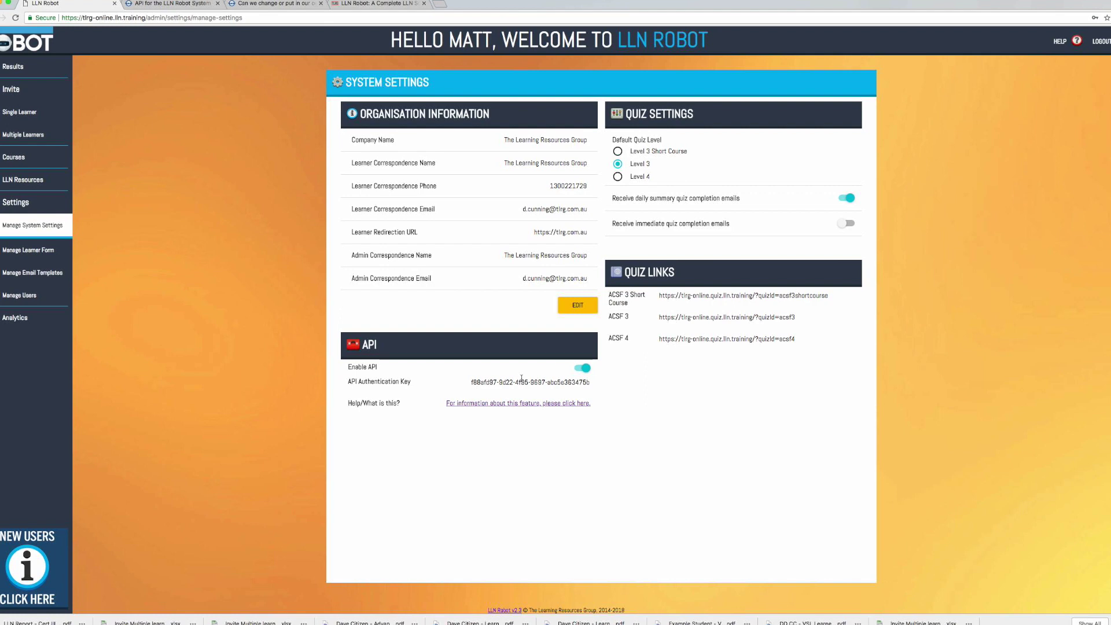
Step: Disable the API, open Manage Learner Form, and toggle DOB's Mandatory setting without keeping changes
left_click(587, 369)
left_click(17, 254)
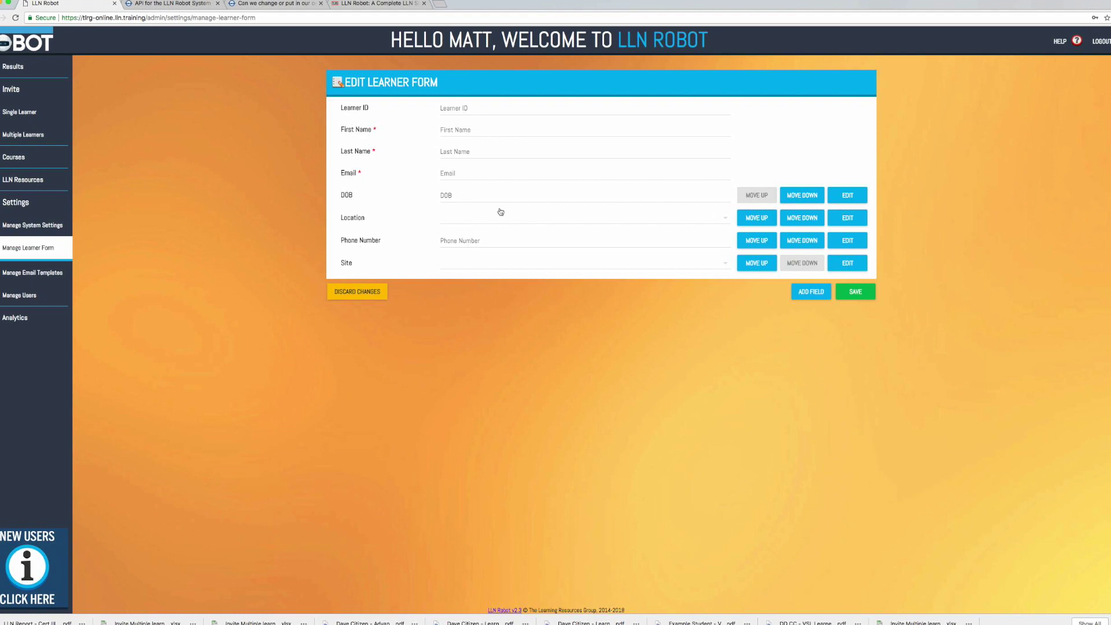
left_click(855, 196)
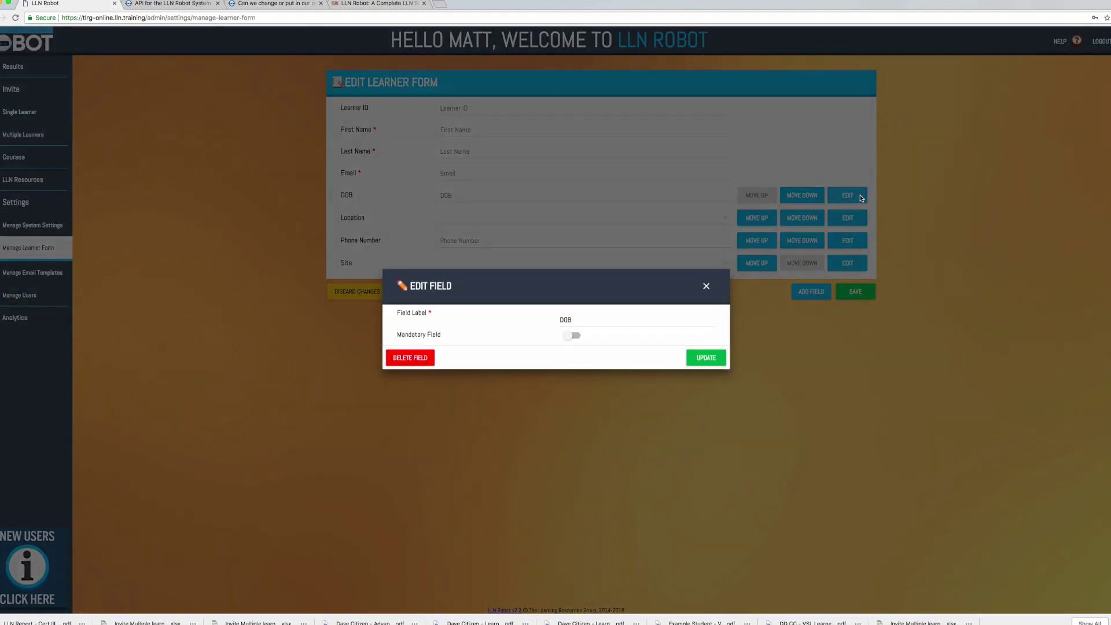
left_click(573, 340)
left_click(573, 340)
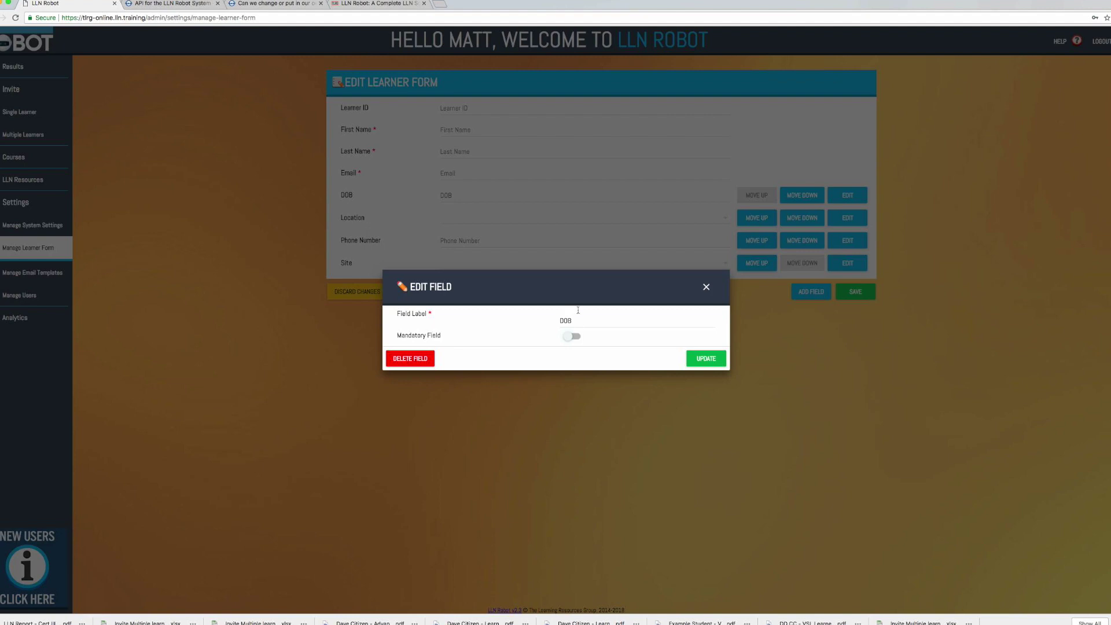
left_click(707, 287)
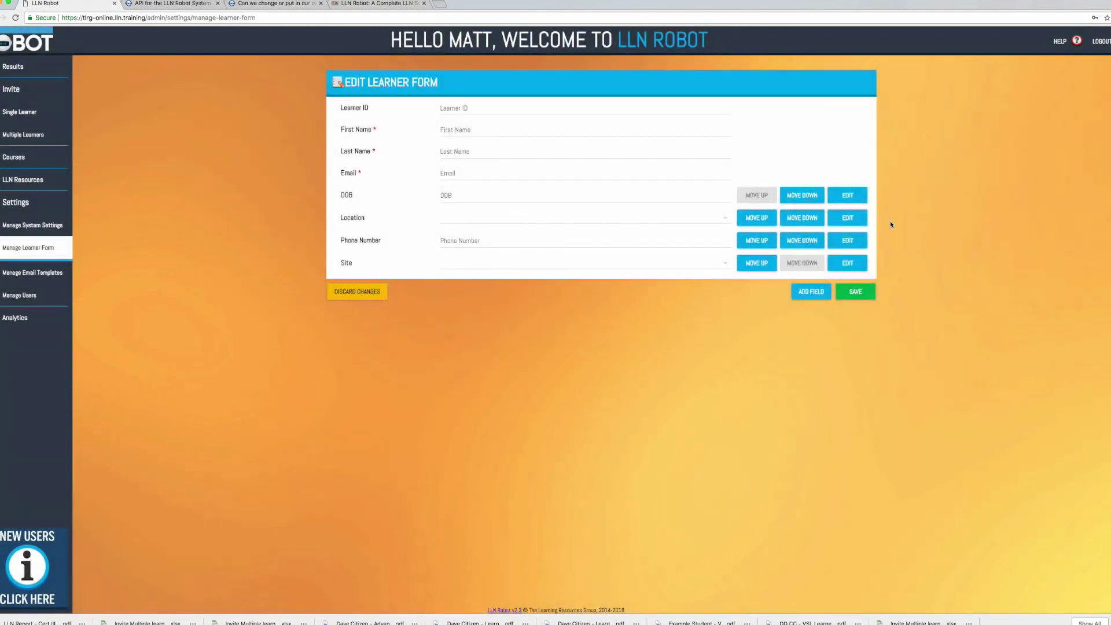
Step: Add a 'Site 4' option below Location 3 in the Location field's options and update it
left_click(858, 224)
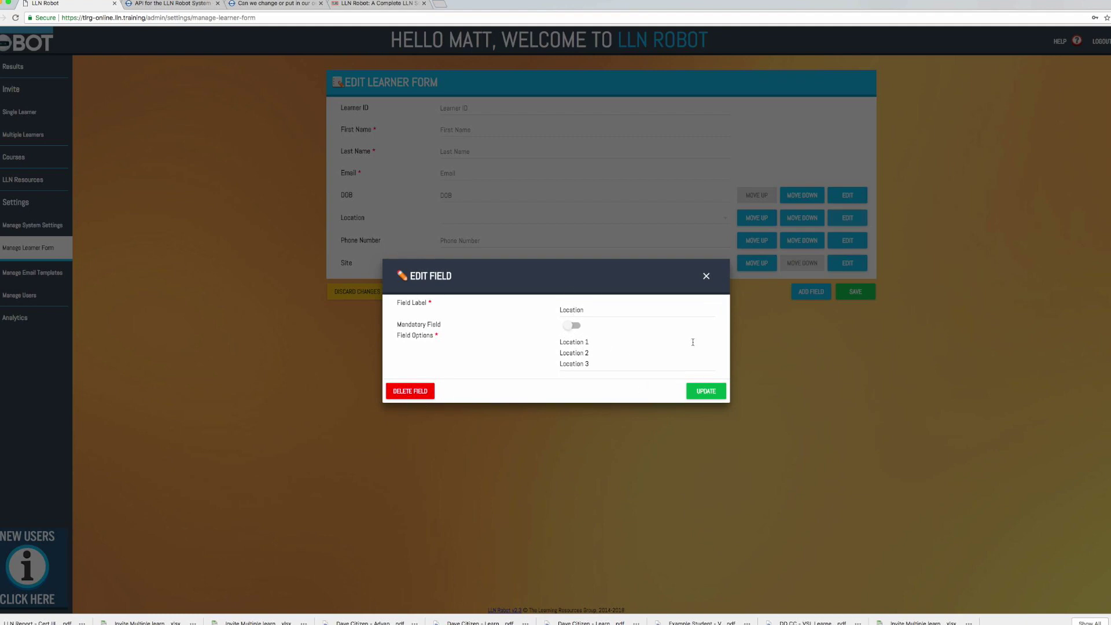
left_click(621, 346)
key("Return")
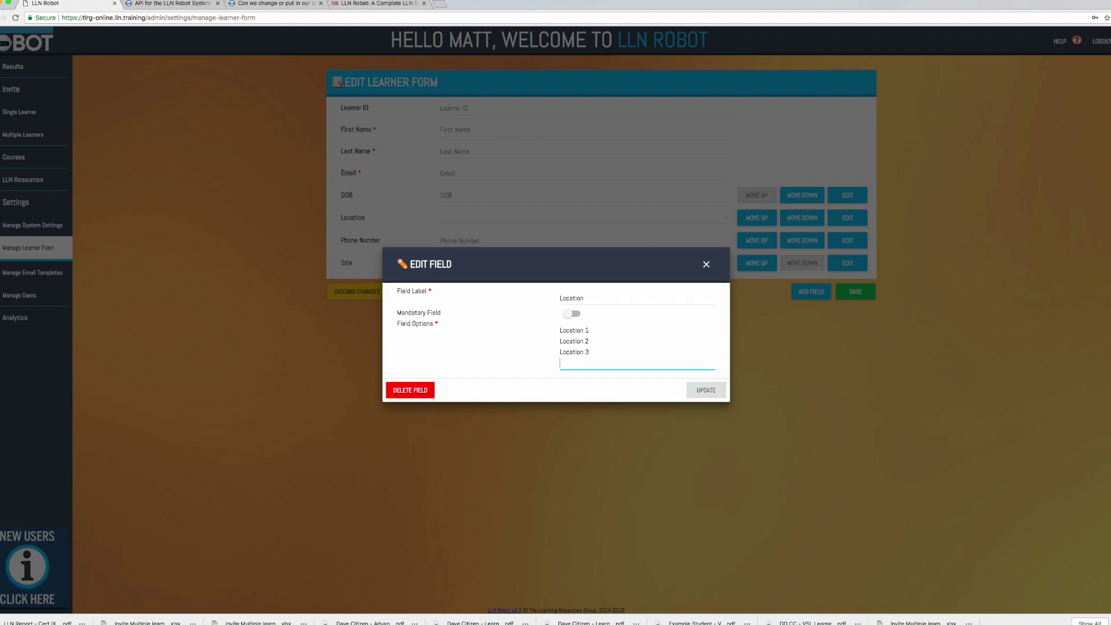
type("Site 4")
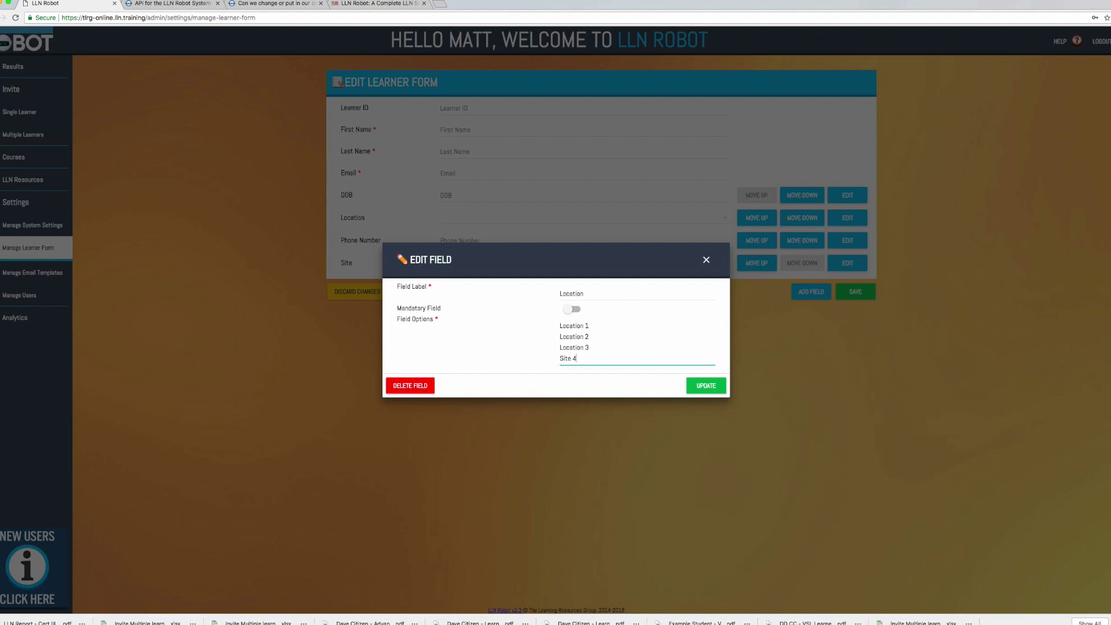
left_click(706, 386)
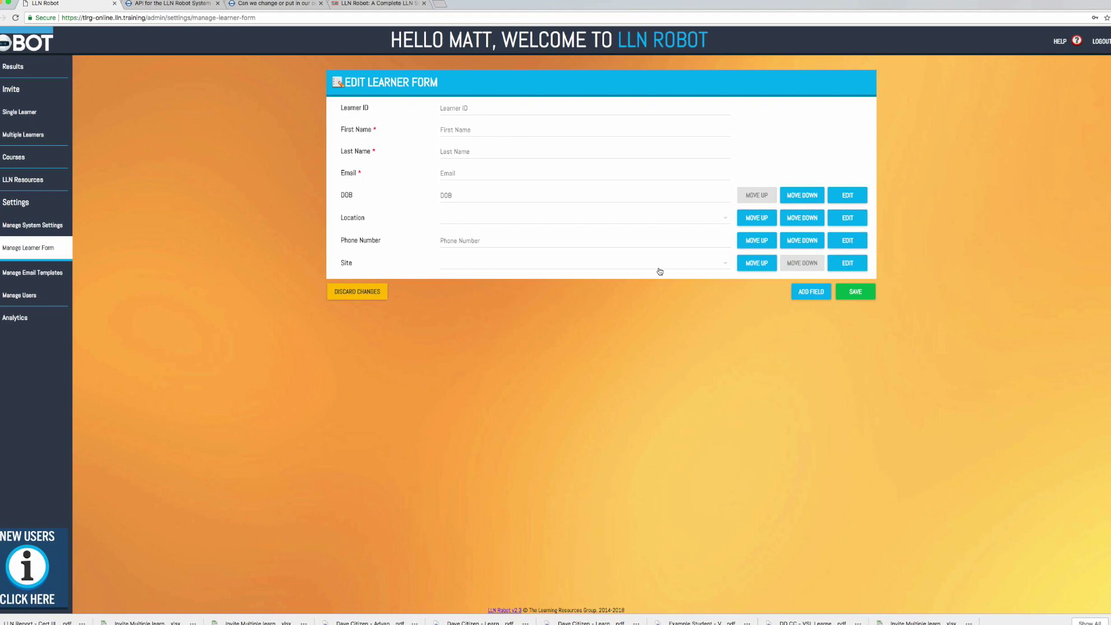
Step: Delete the Site field and save the learner form
left_click(856, 267)
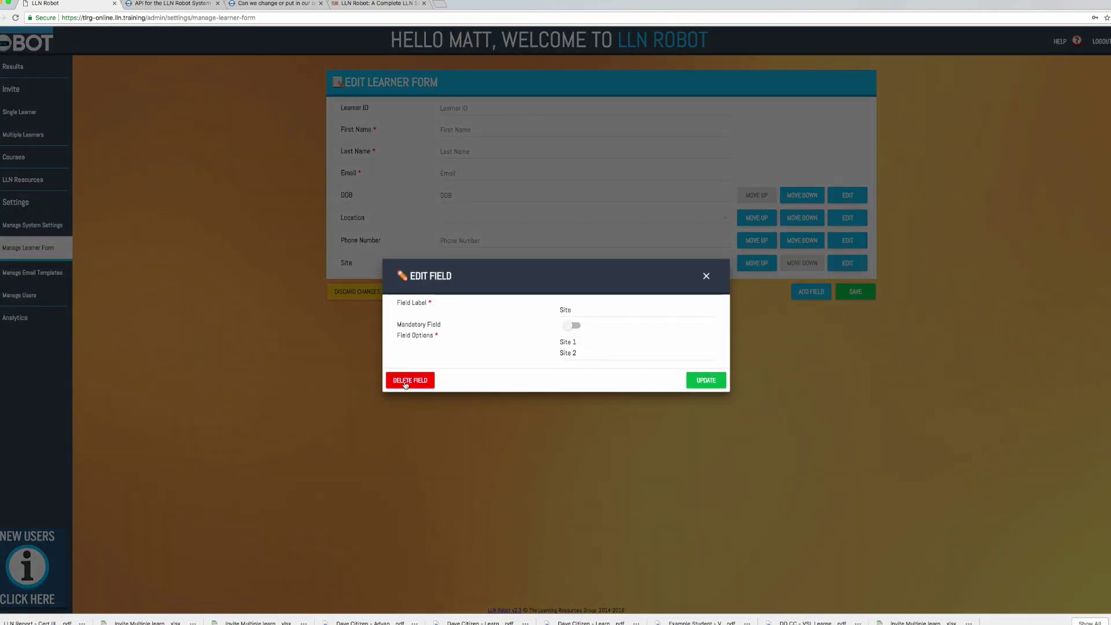
left_click(408, 383)
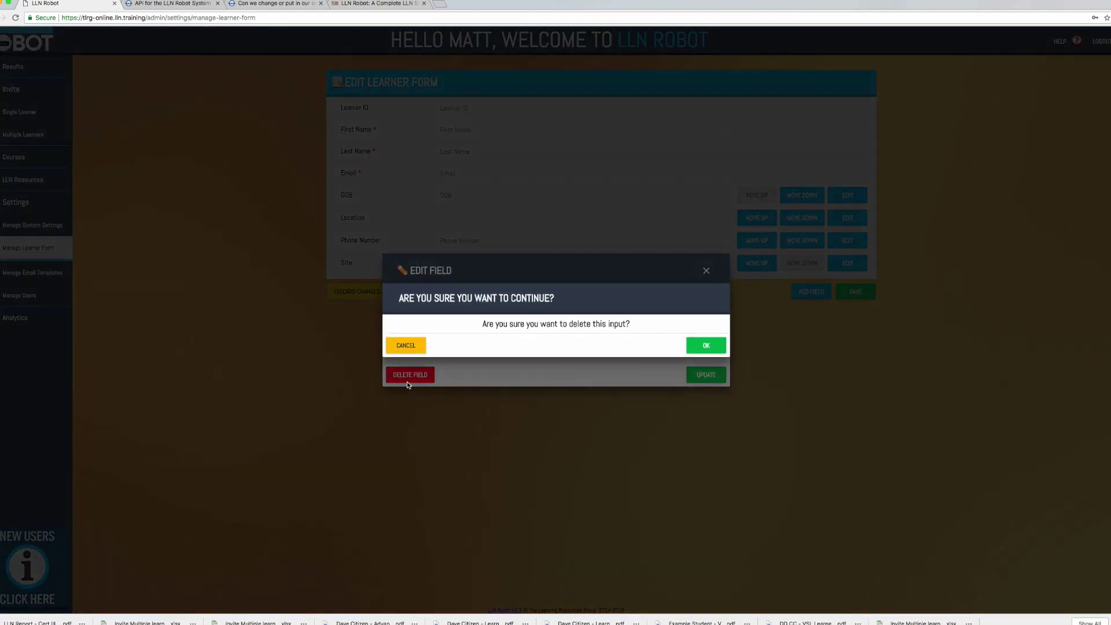
left_click(713, 347)
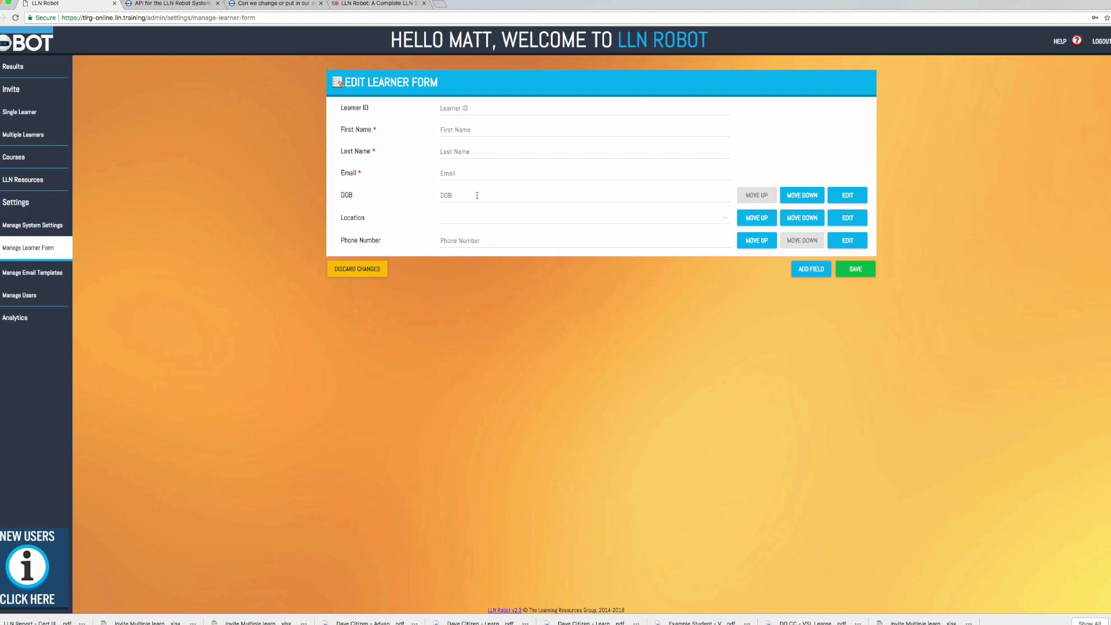
left_click(860, 273)
left_click(13, 67)
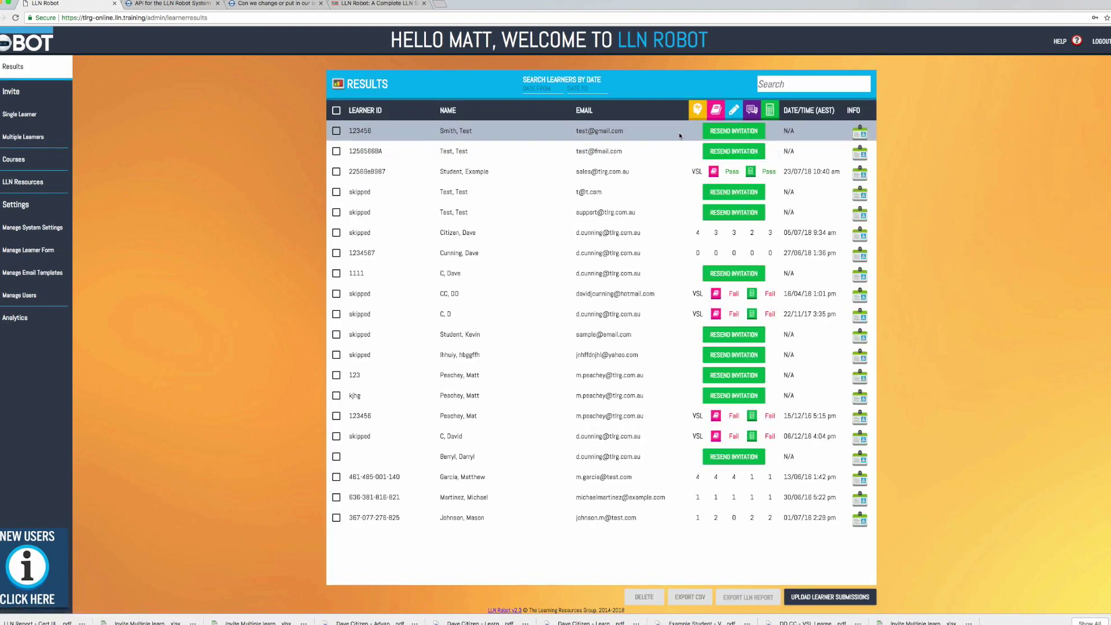
Step: View and close the details of the first learner and the third learner's quiz results
left_click(862, 134)
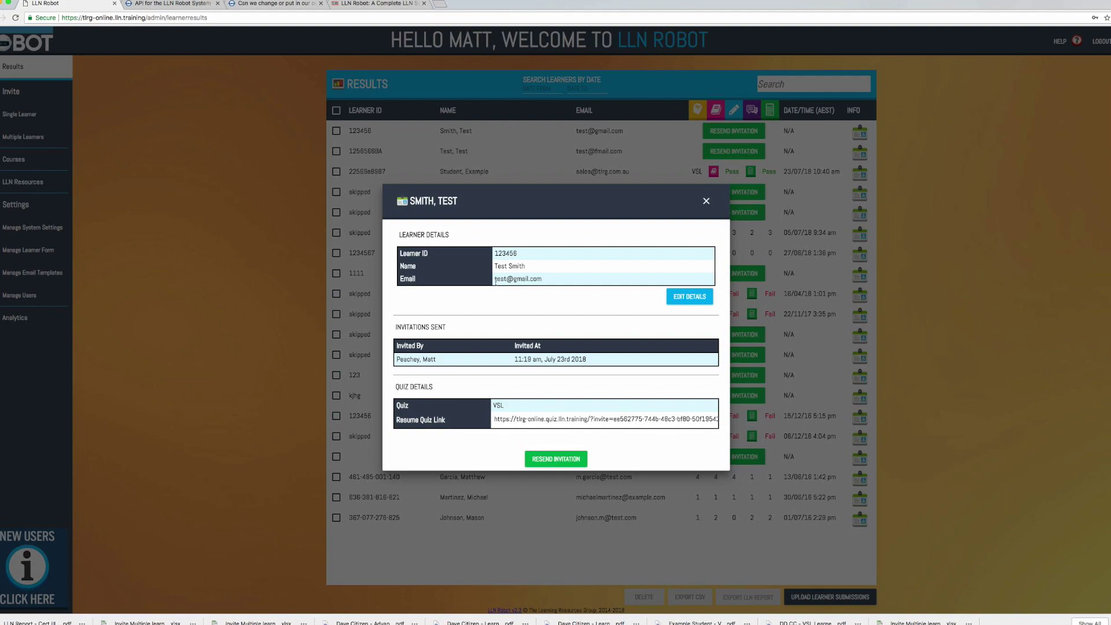
left_click(706, 200)
left_click(862, 178)
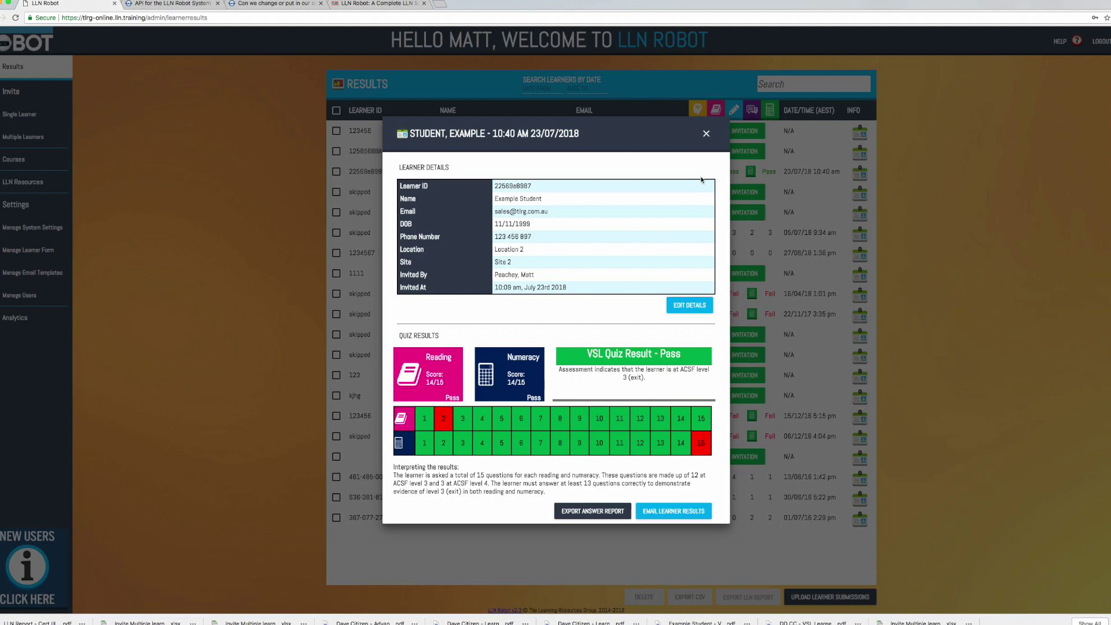
left_click(705, 136)
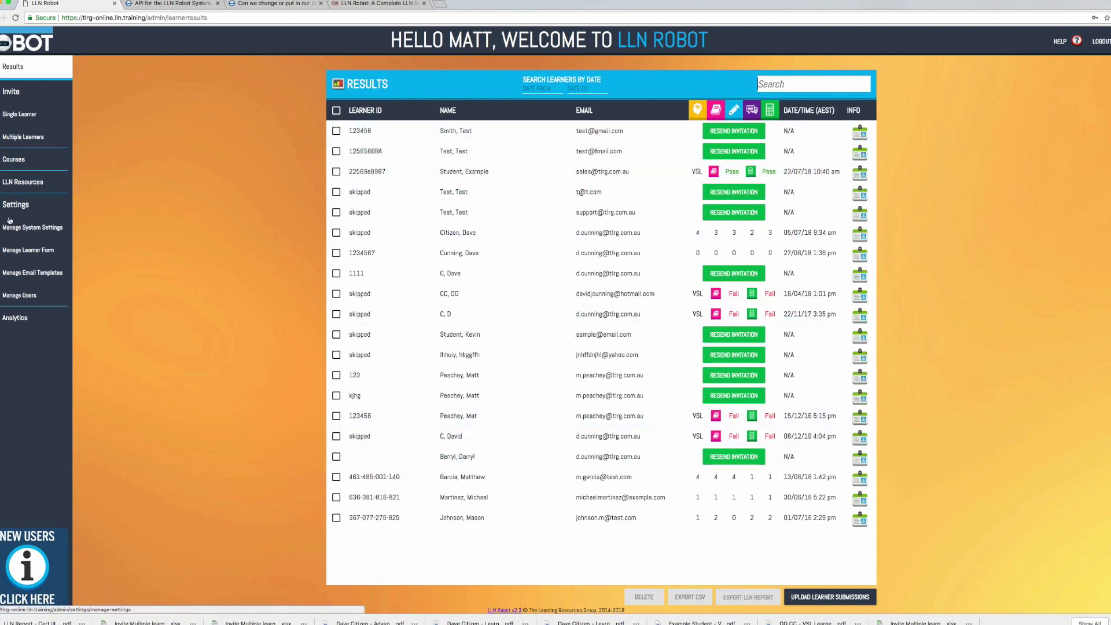
left_click(26, 250)
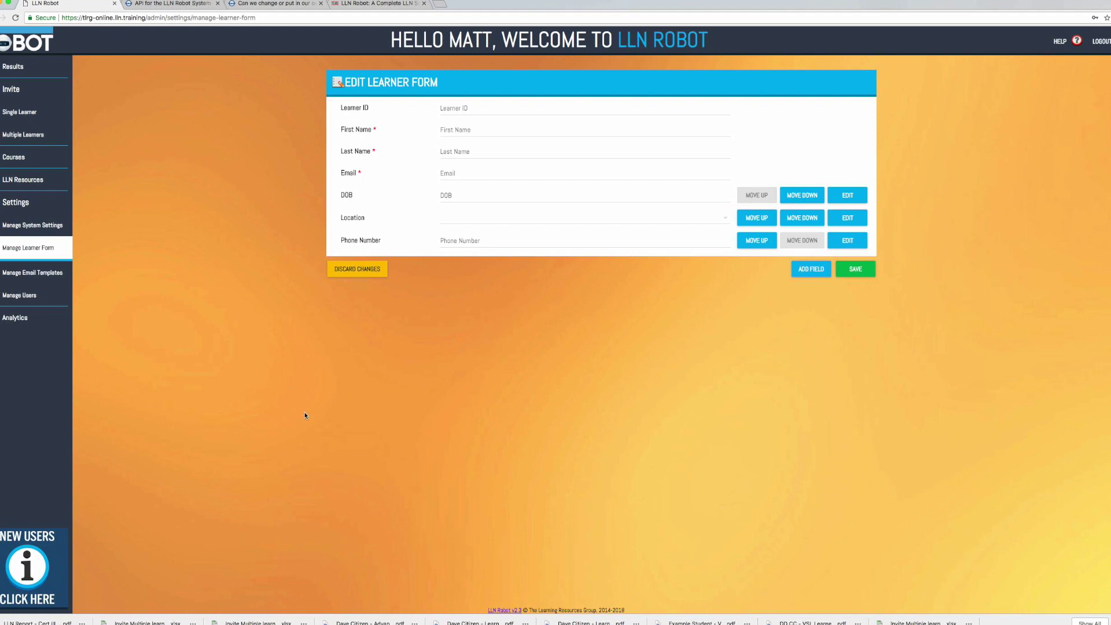
Step: Switch the email template between VSL and ACSF Learner Invite, ending on VSL Learner Invite
left_click(11, 275)
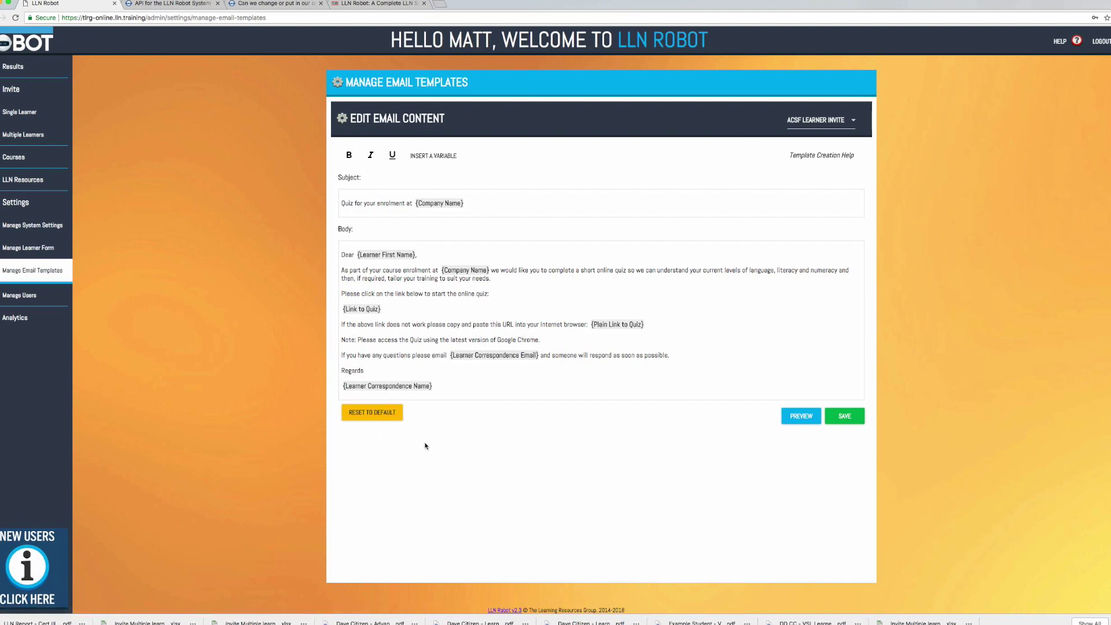
left_click(833, 125)
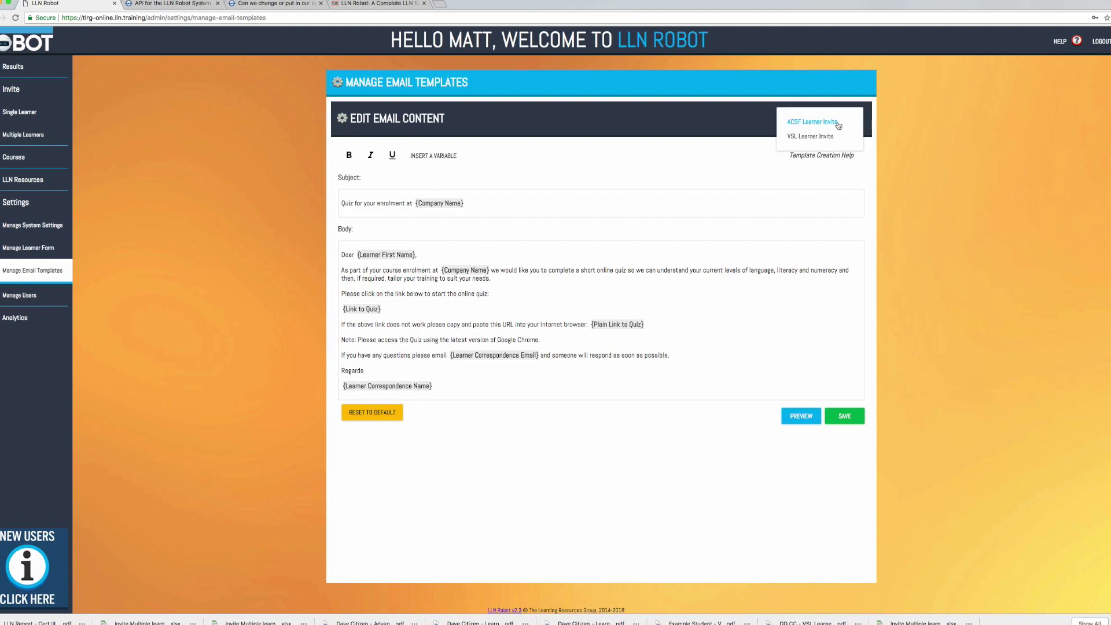
left_click(813, 142)
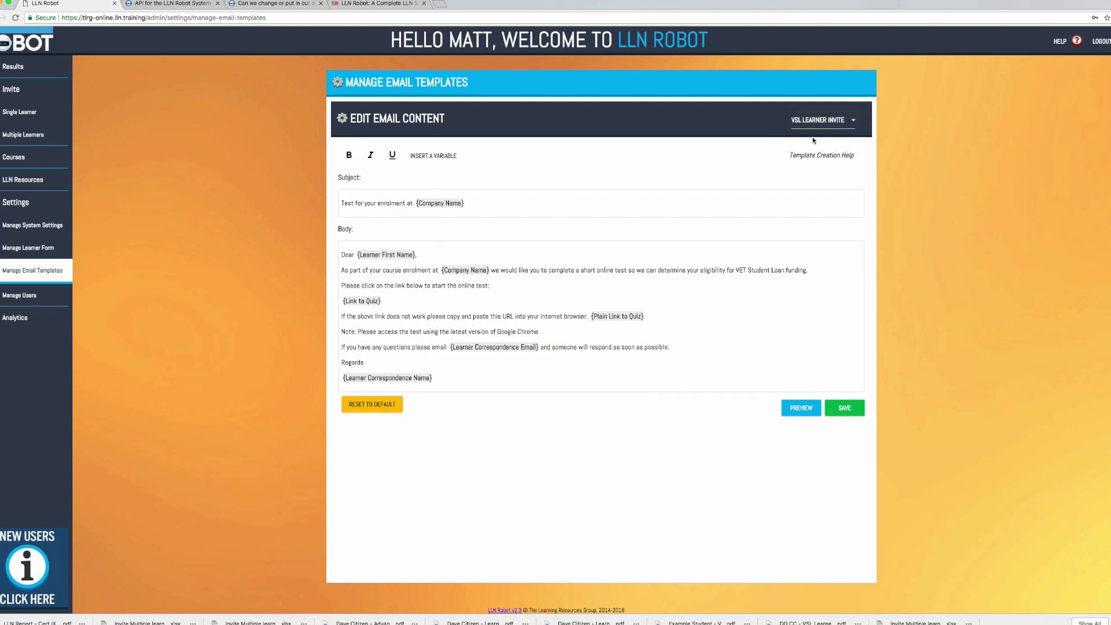
left_click(845, 125)
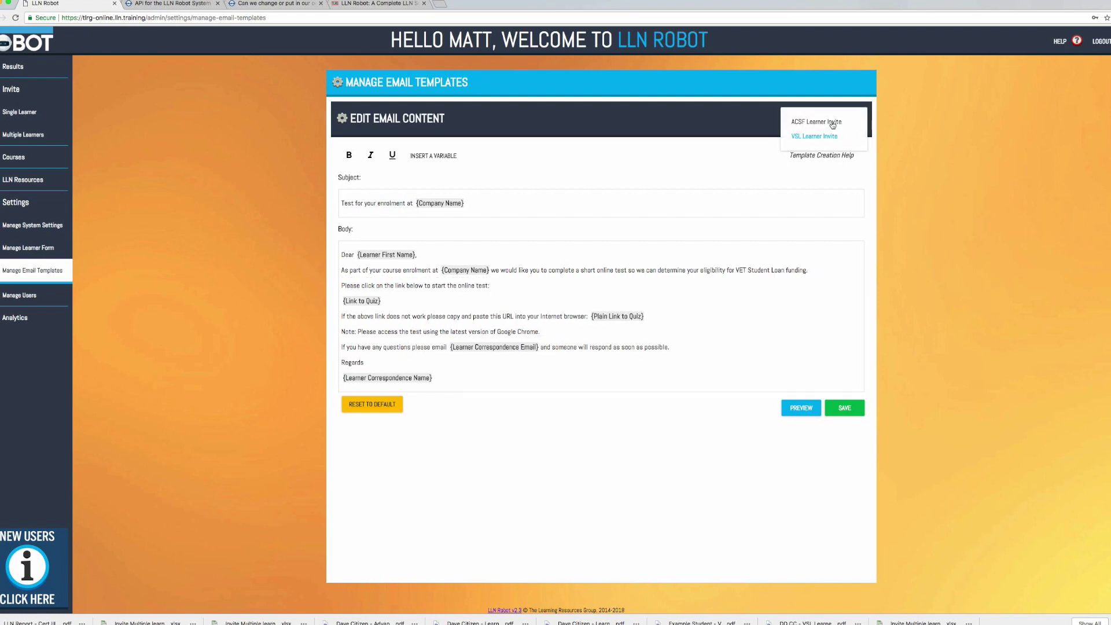
left_click(833, 125)
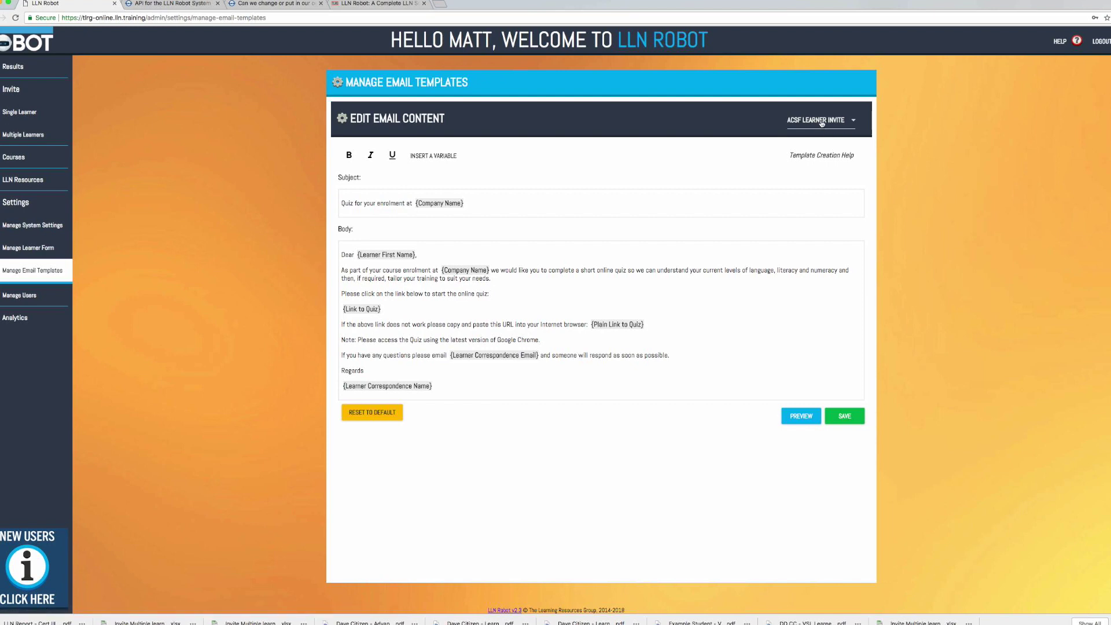
left_click(822, 124)
left_click(823, 142)
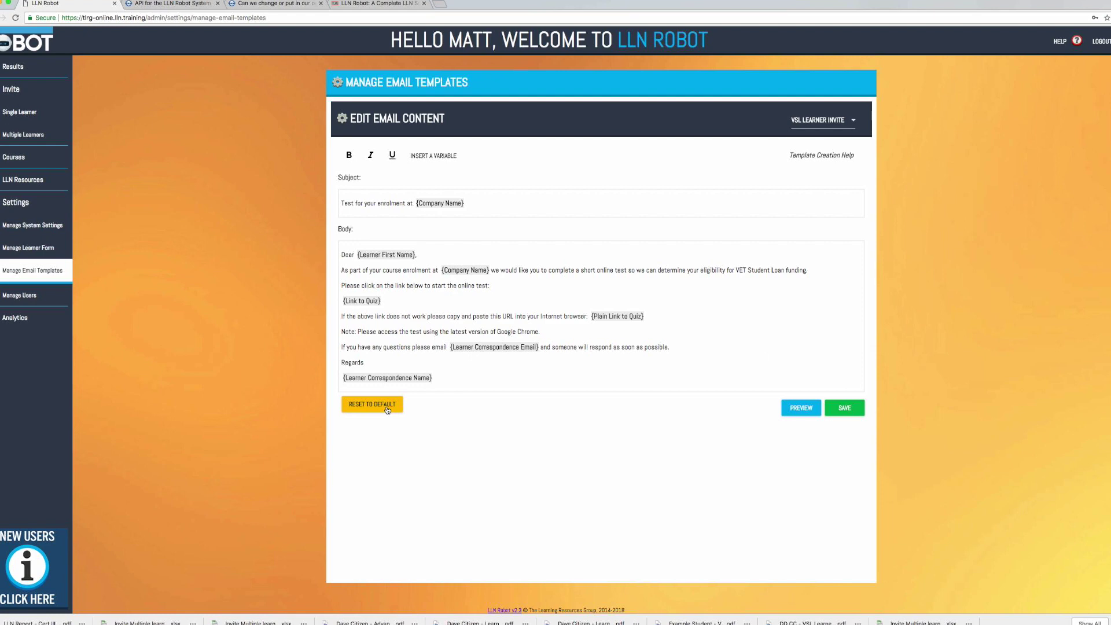
left_click(18, 299)
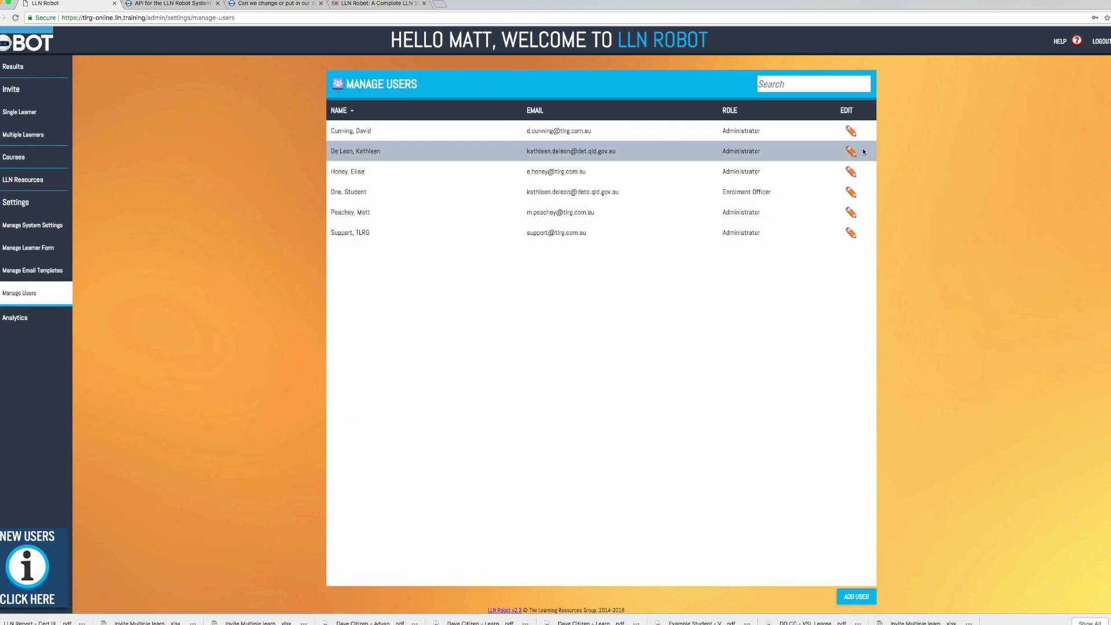
Step: Edit the first user, keep the Administrator role, toggle access off and on, and save
left_click(851, 130)
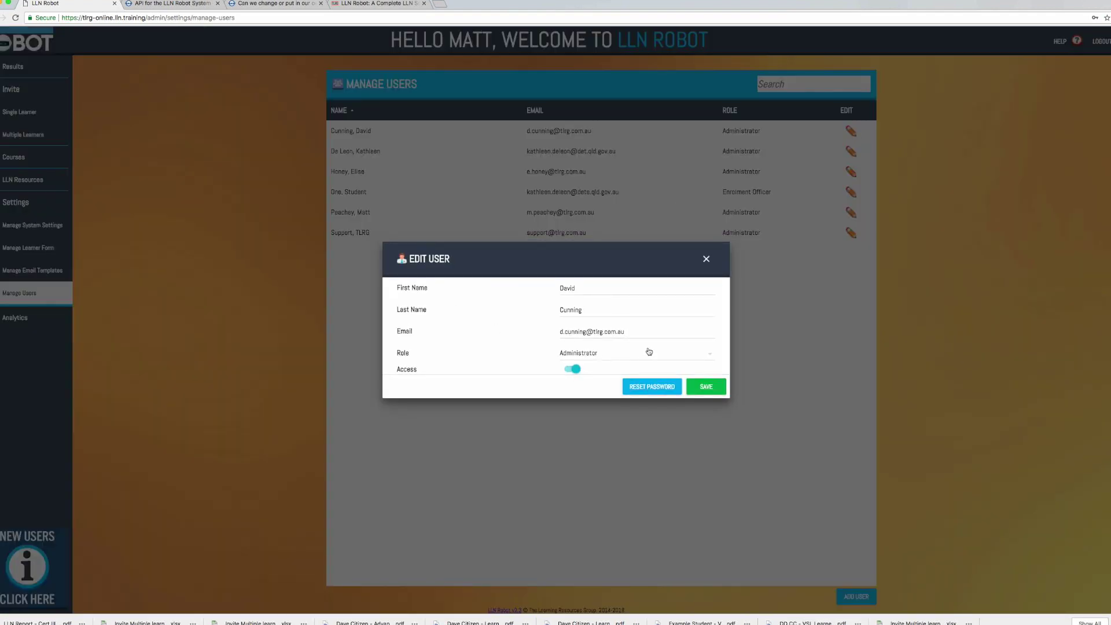
left_click(610, 356)
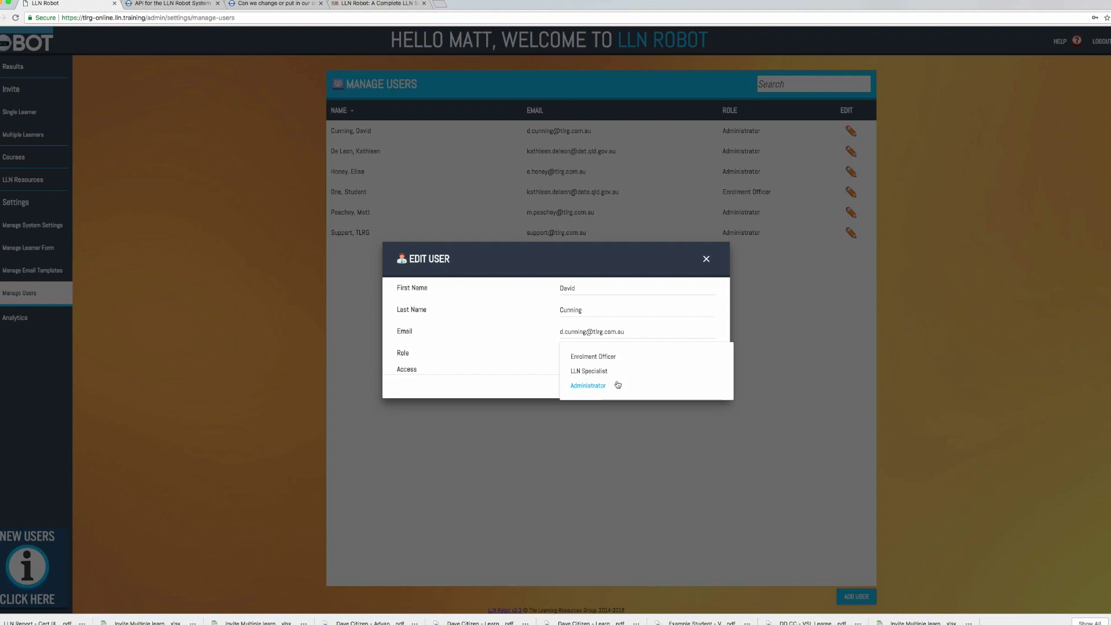
left_click(597, 386)
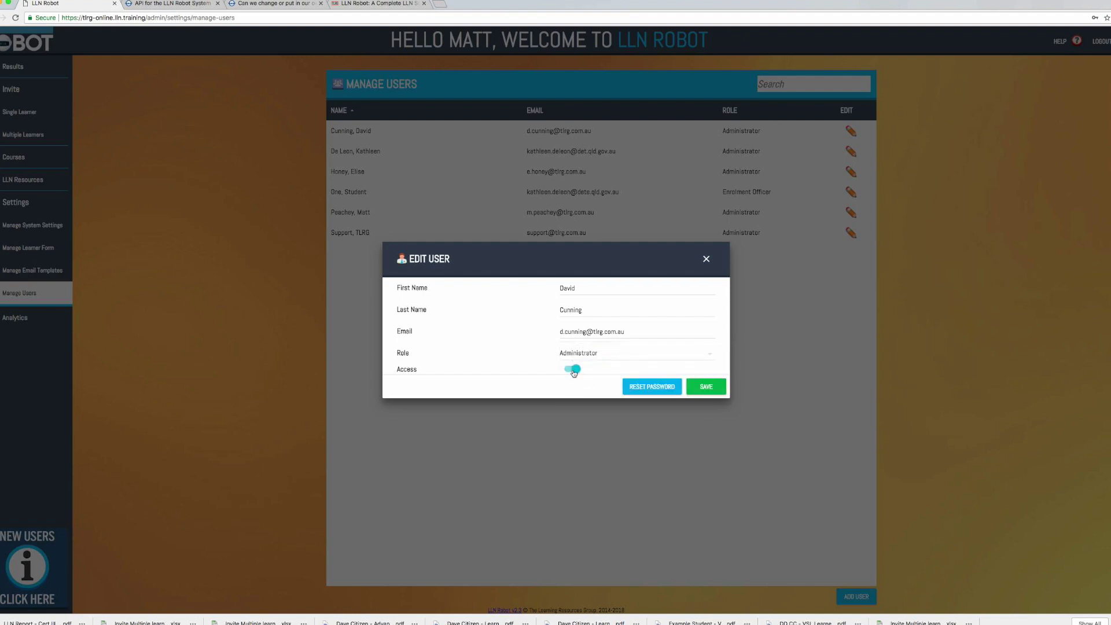
left_click(573, 369)
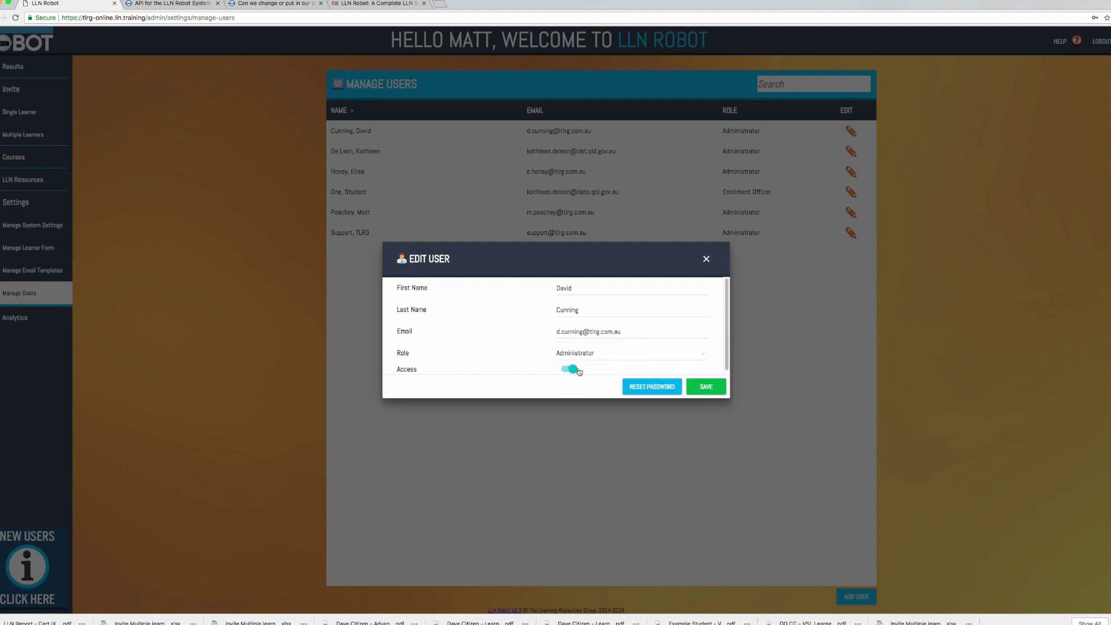
left_click(572, 370)
left_click(707, 386)
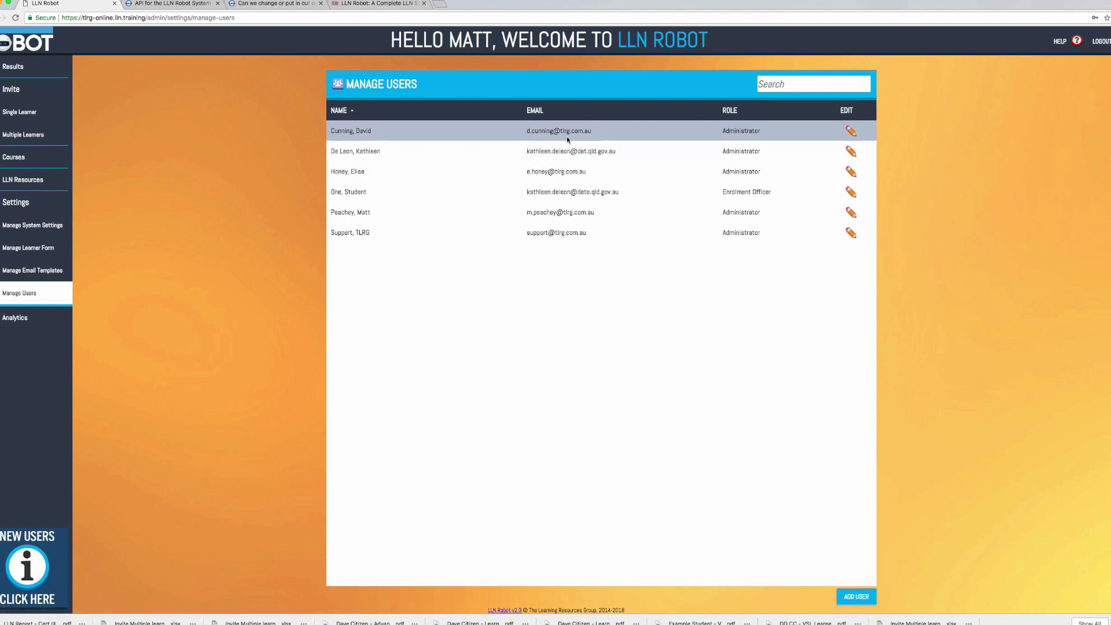
Step: Save the first user with access disabled, then re-enable their access and save again
left_click(851, 132)
left_click(570, 371)
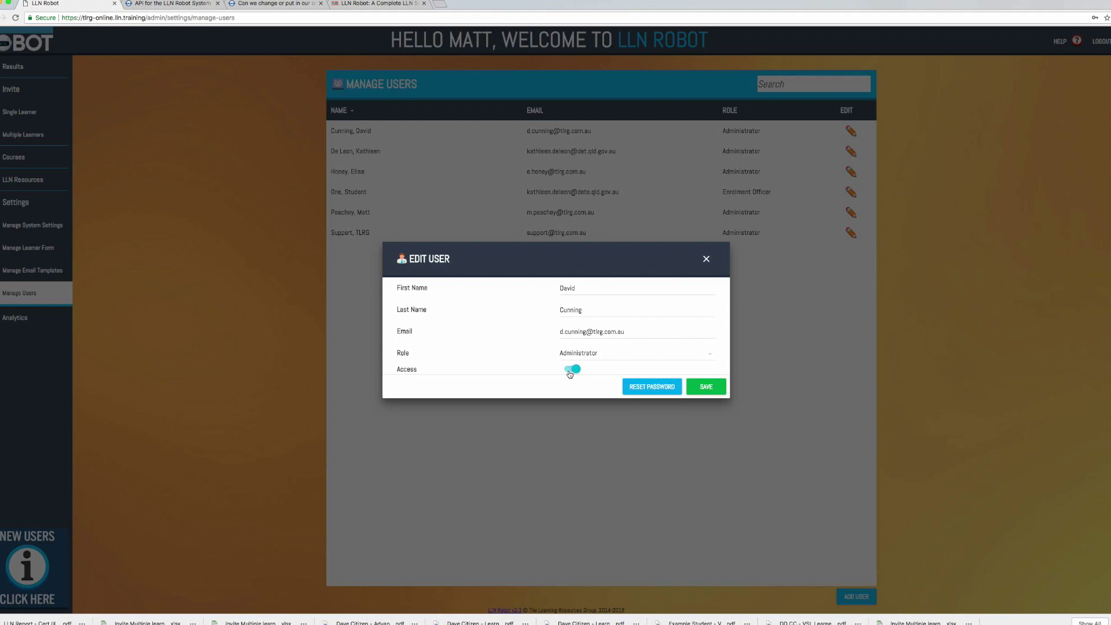
left_click(711, 391)
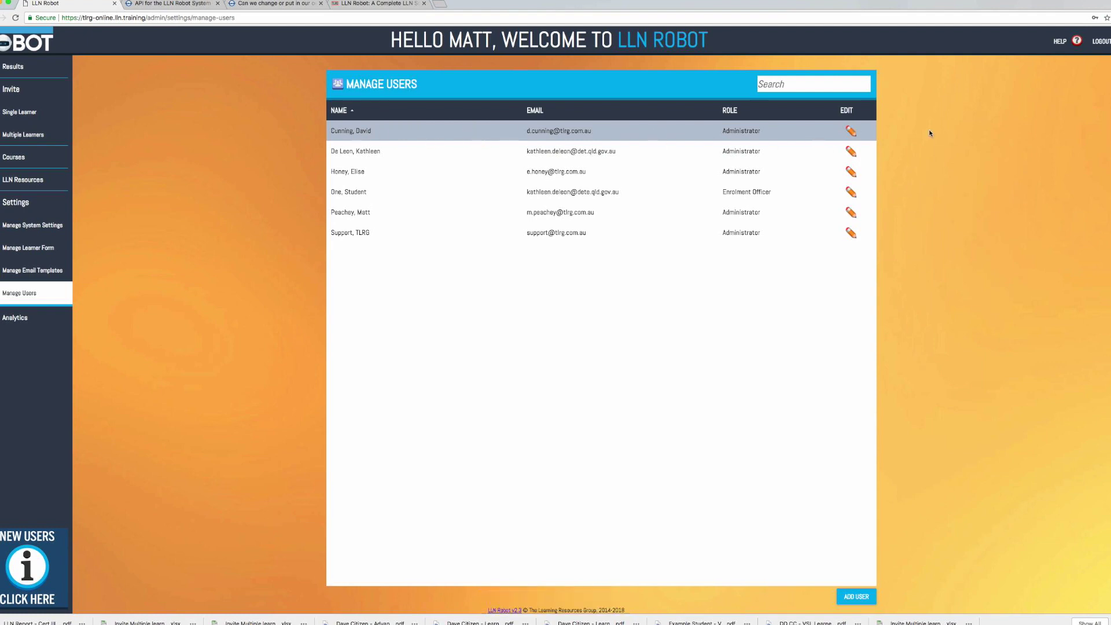
left_click(851, 130)
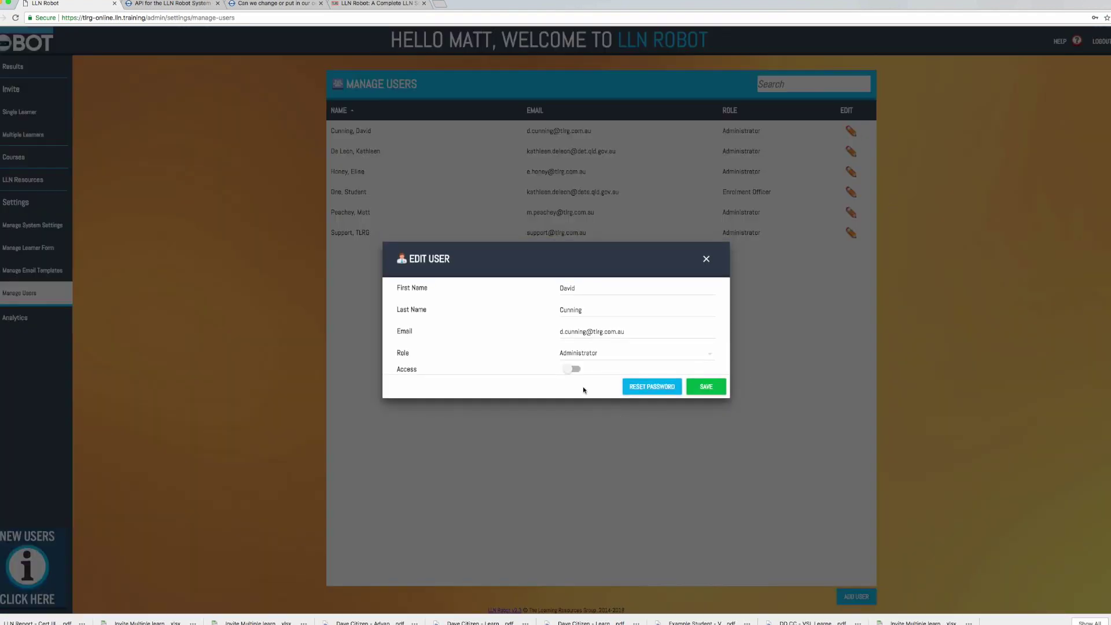
left_click(572, 369)
left_click(709, 387)
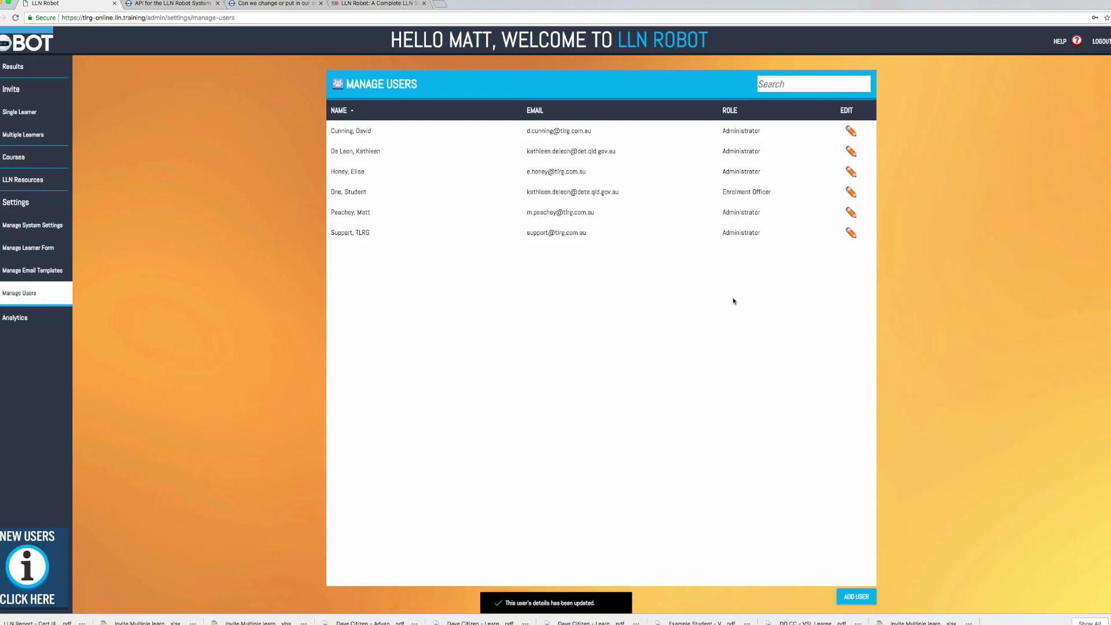
left_click(859, 598)
left_click(584, 286)
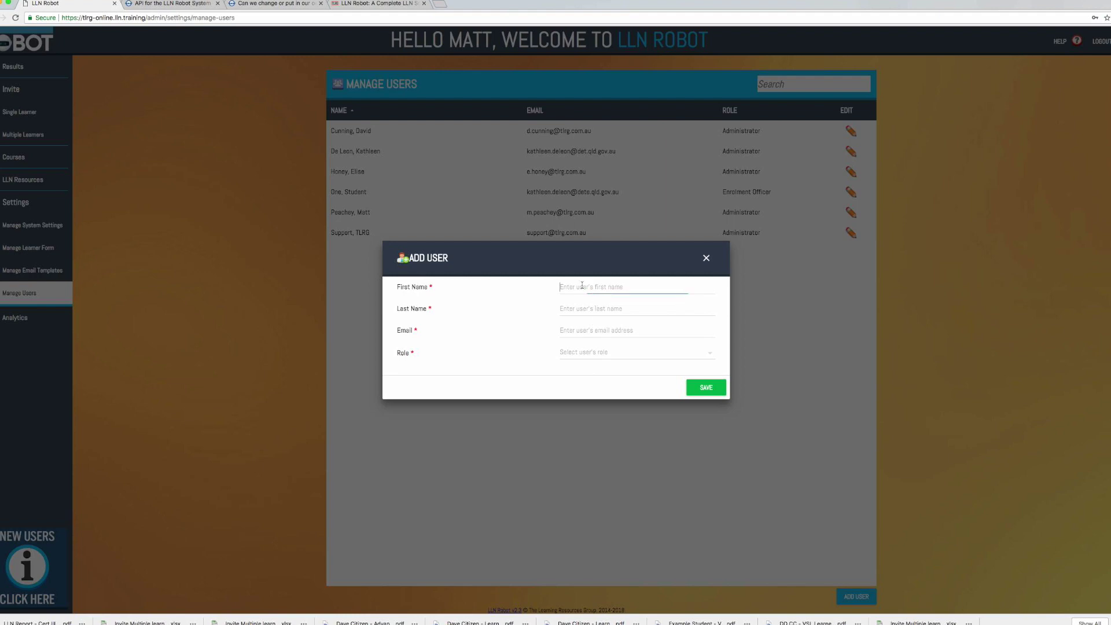
left_click(573, 311)
left_click(573, 331)
left_click(576, 355)
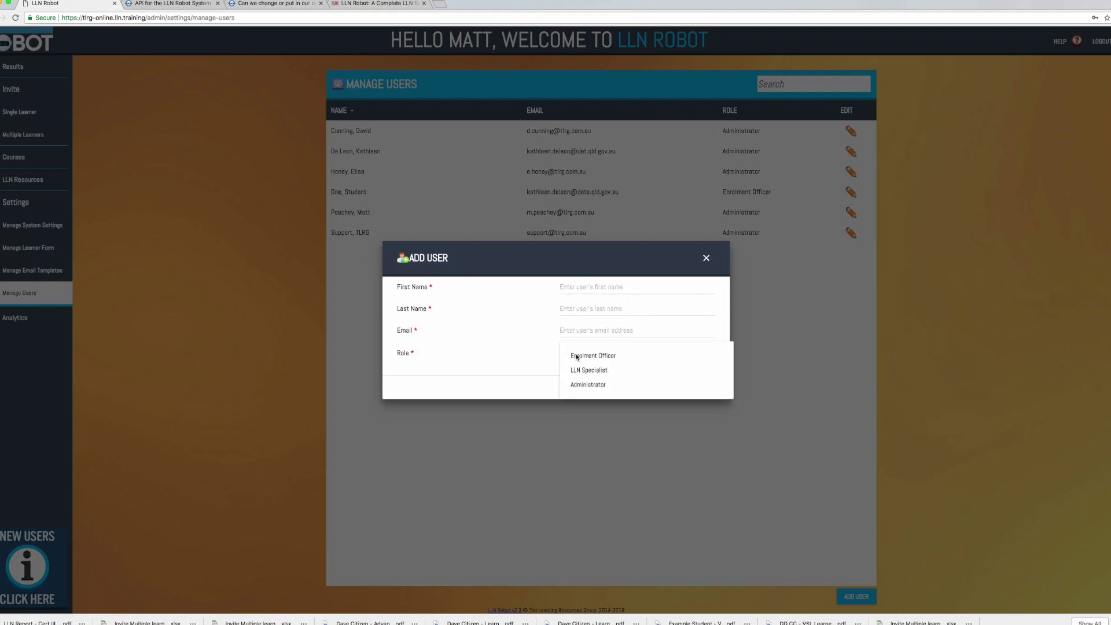
left_click(577, 356)
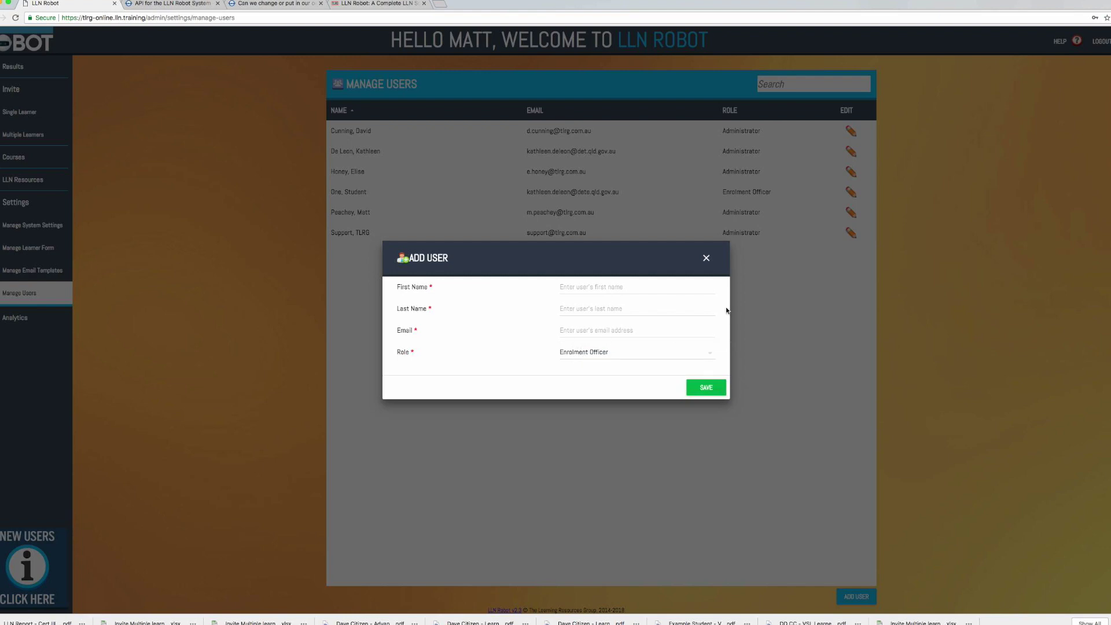
left_click(706, 259)
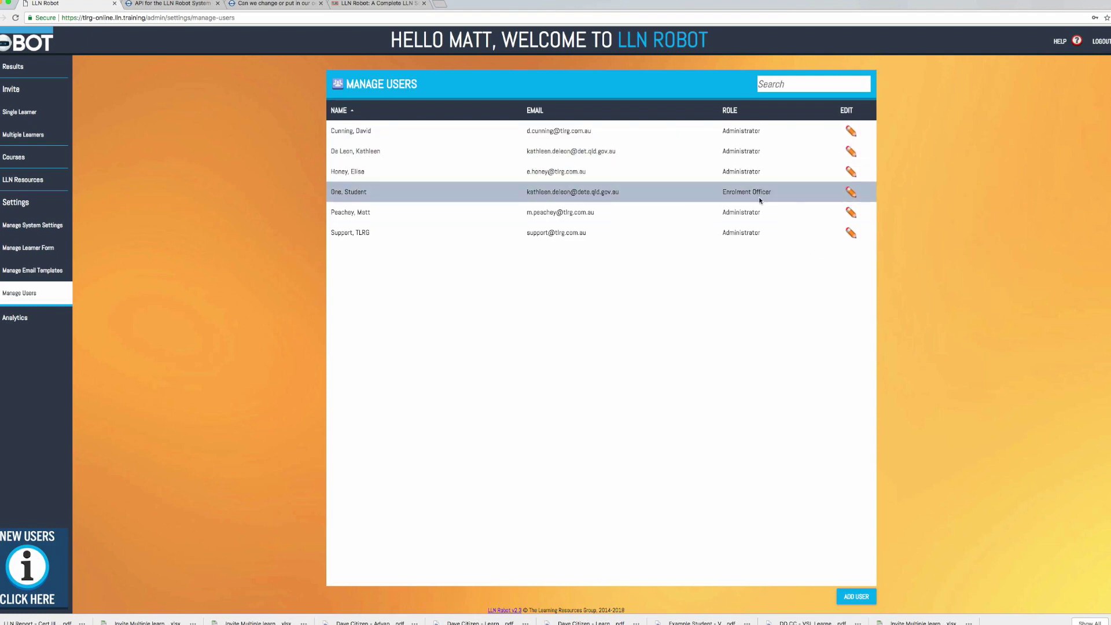
left_click(17, 320)
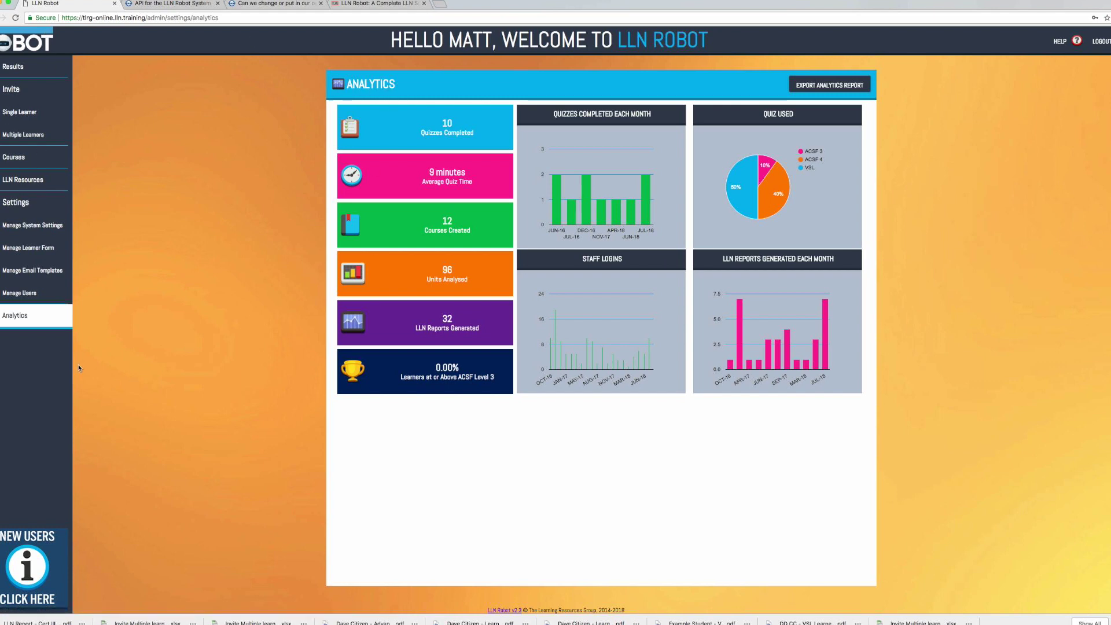
Step: Open the LLN Resources list from the sidebar
left_click(25, 181)
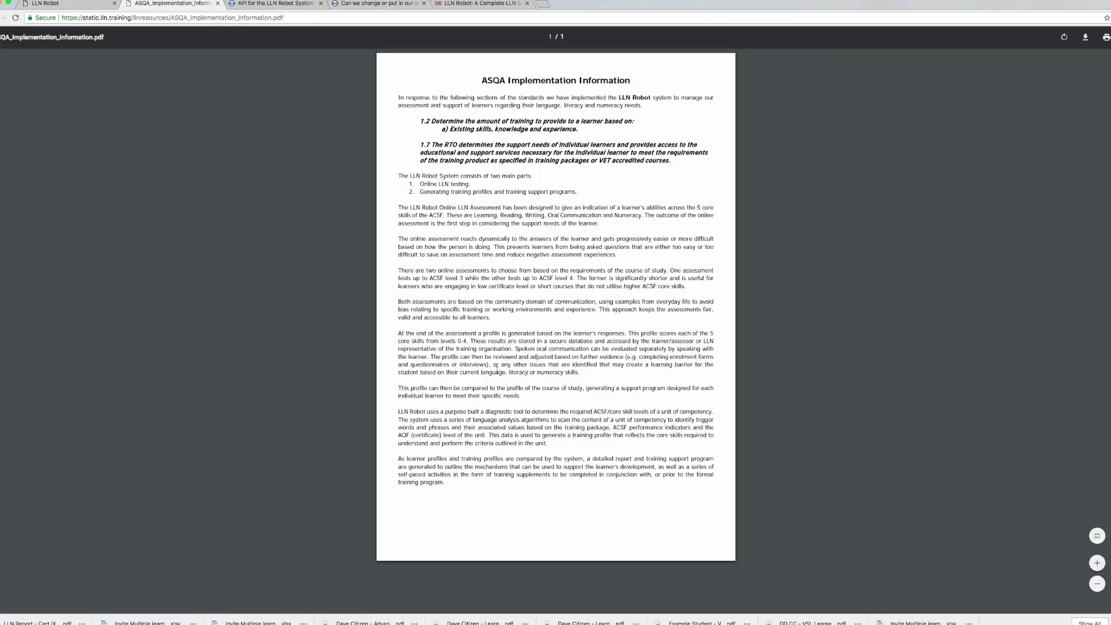
Step: Close the ASQA Implementation Information PDF tab and open the Help knowledge base
left_click(218, 4)
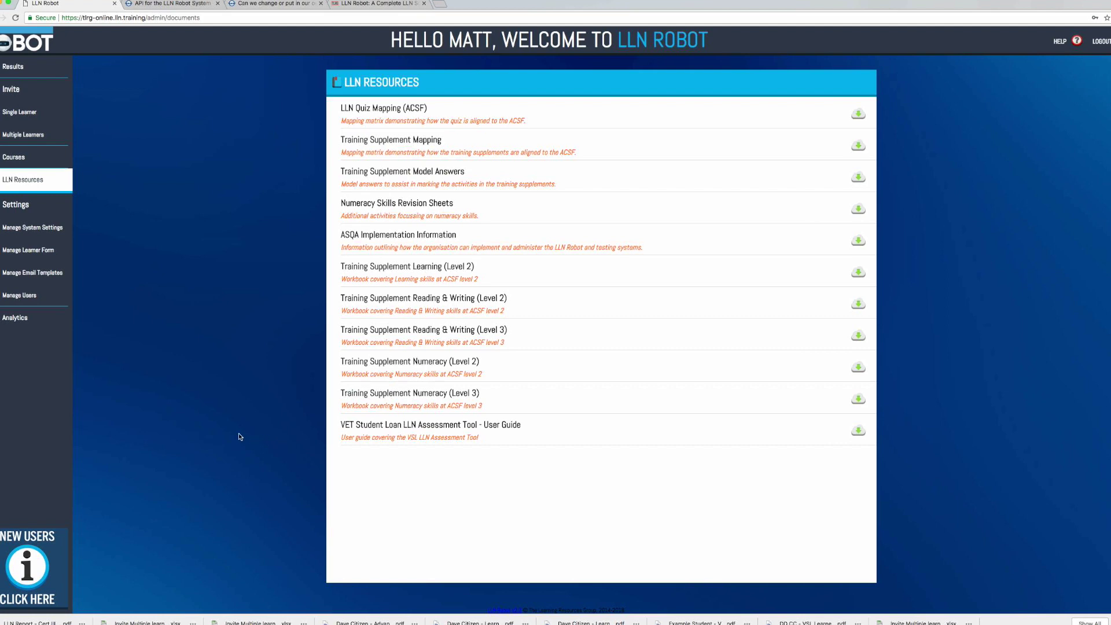
left_click(1067, 46)
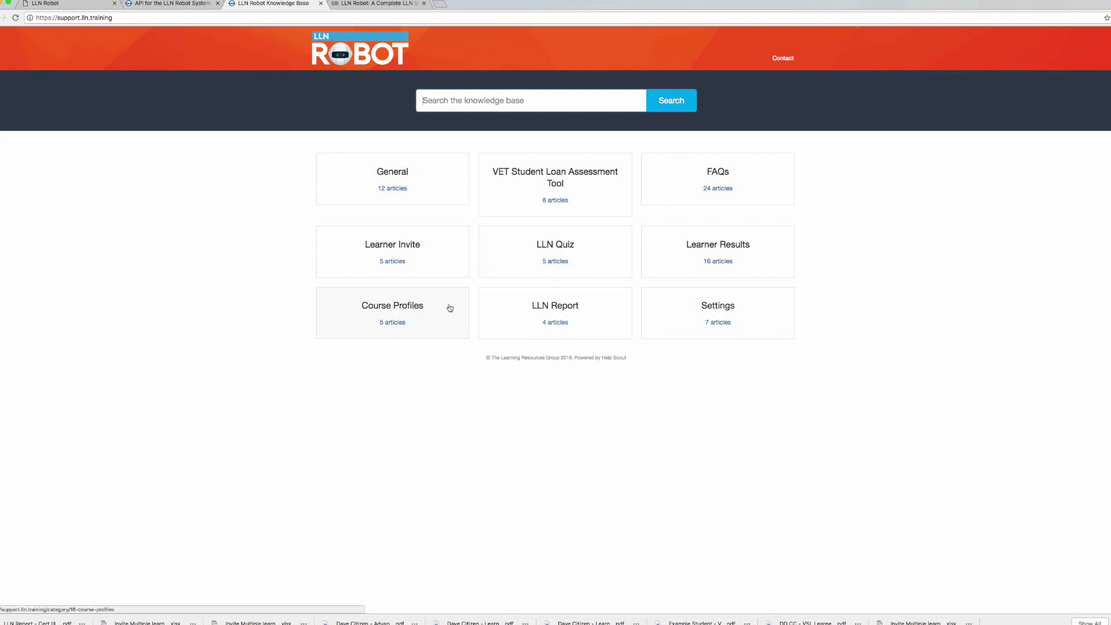
Step: Open the Settings category to list articles like Analytics, Manage Users and System User Roles
left_click(717, 322)
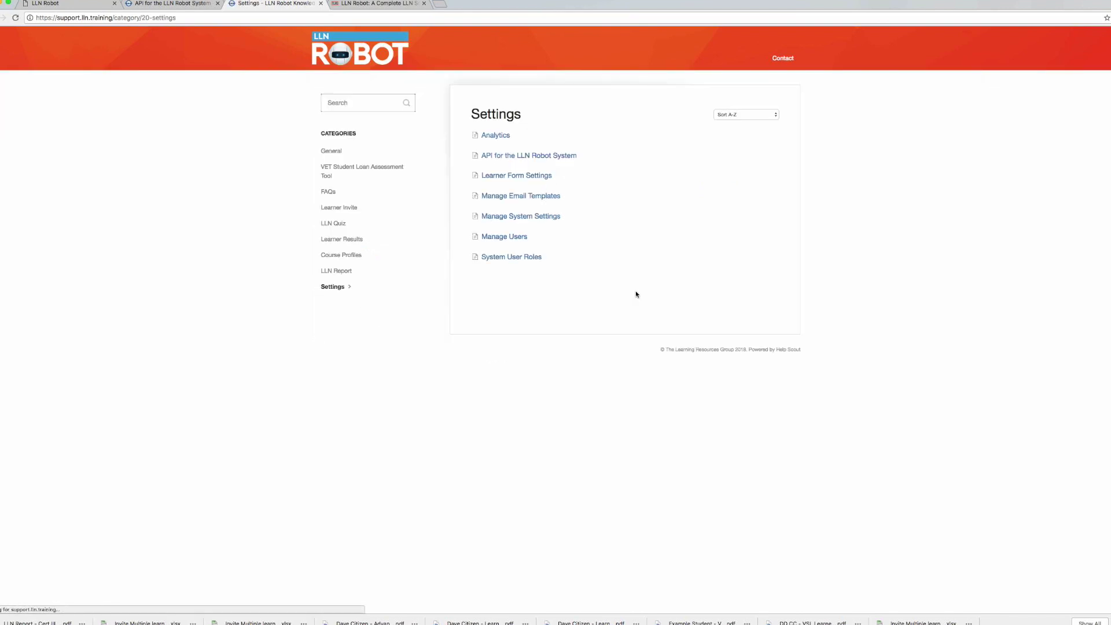